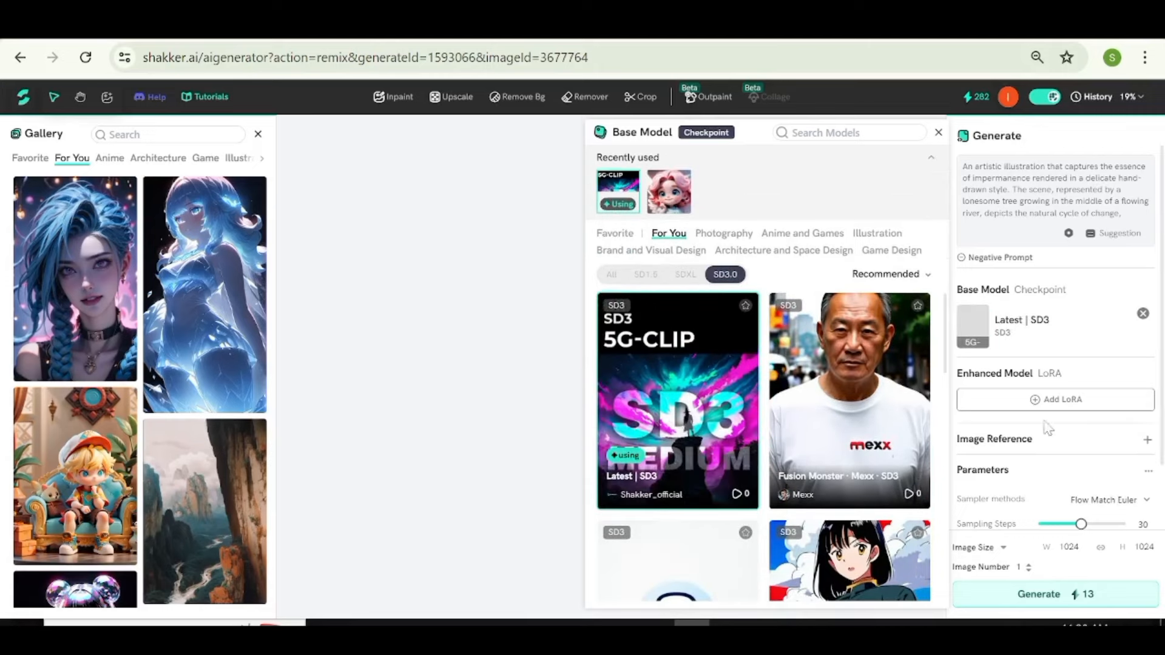
Generate an image from the lonesome-tree illustration prompt with the Latest | SD3 base model and no LoRA.
left_click(1062, 401)
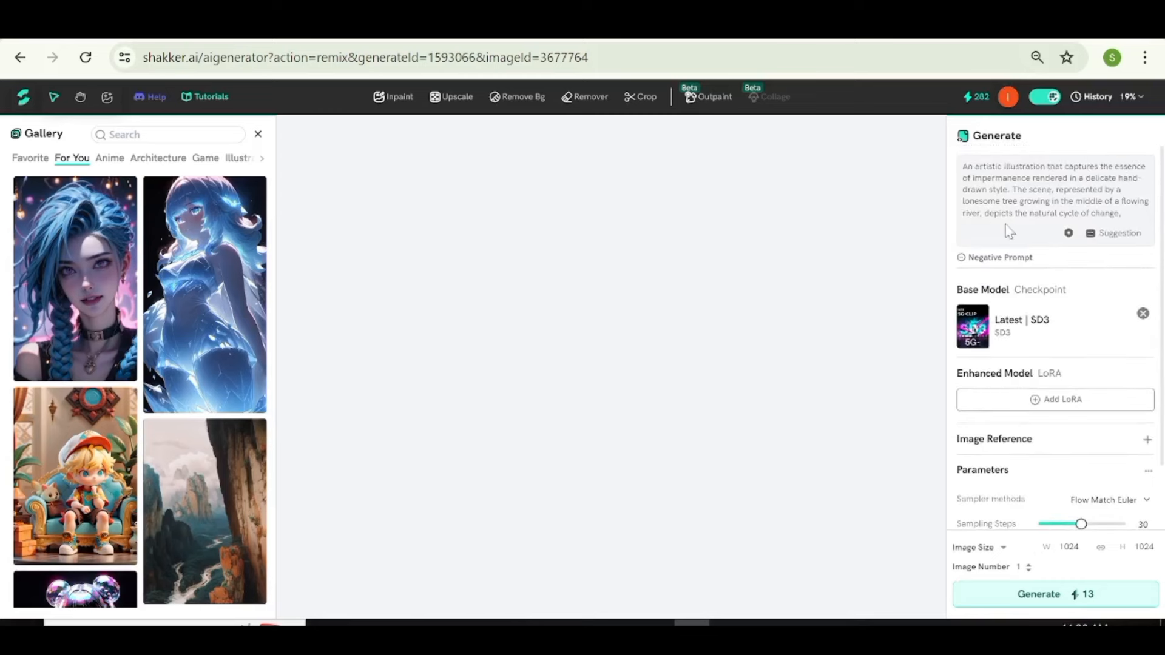
left_click(1024, 597)
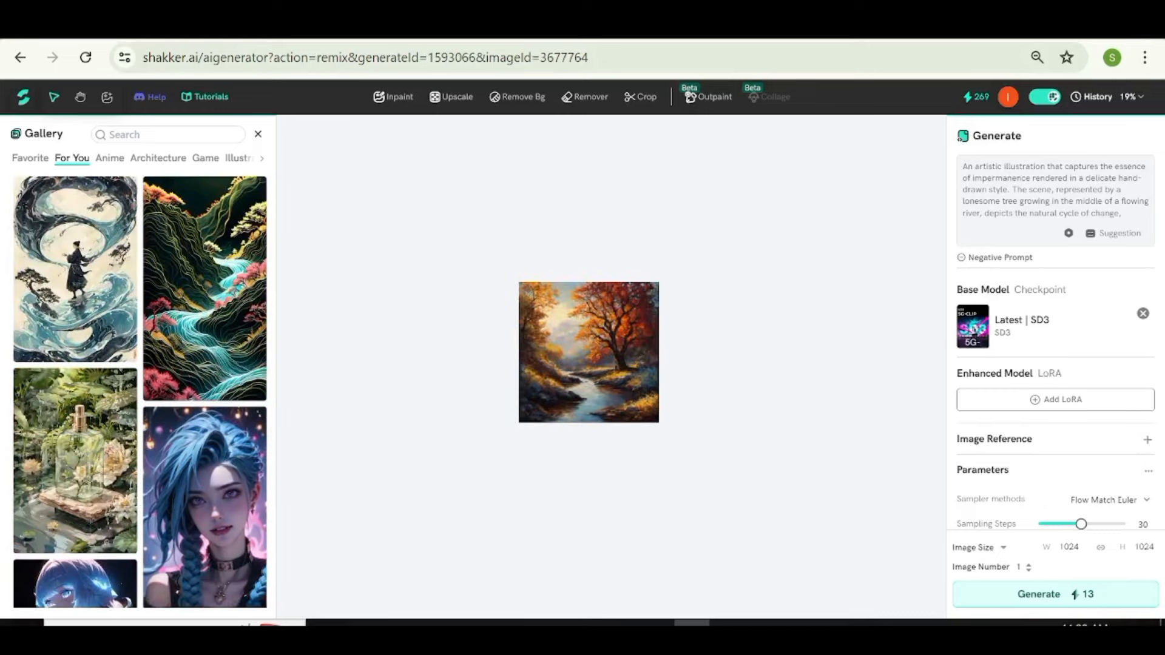
mouse_move(634, 353)
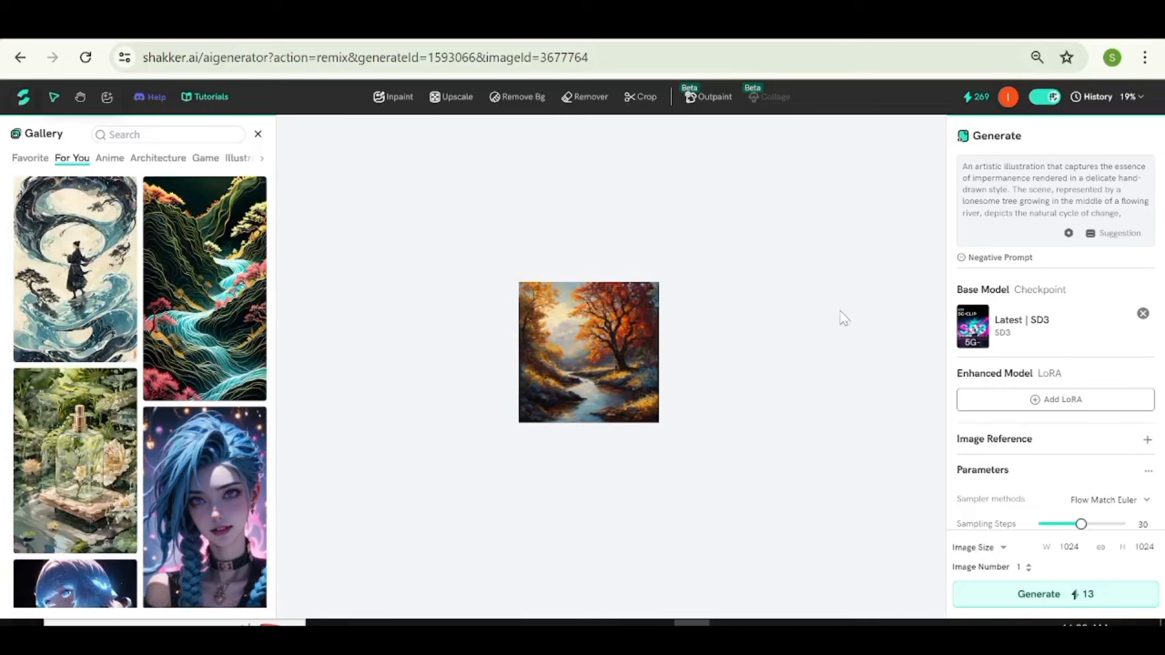
Replace the prompt with the suggested version in a detailed, realistic manner and generate a 768 × 1024 image.
left_click(1099, 240)
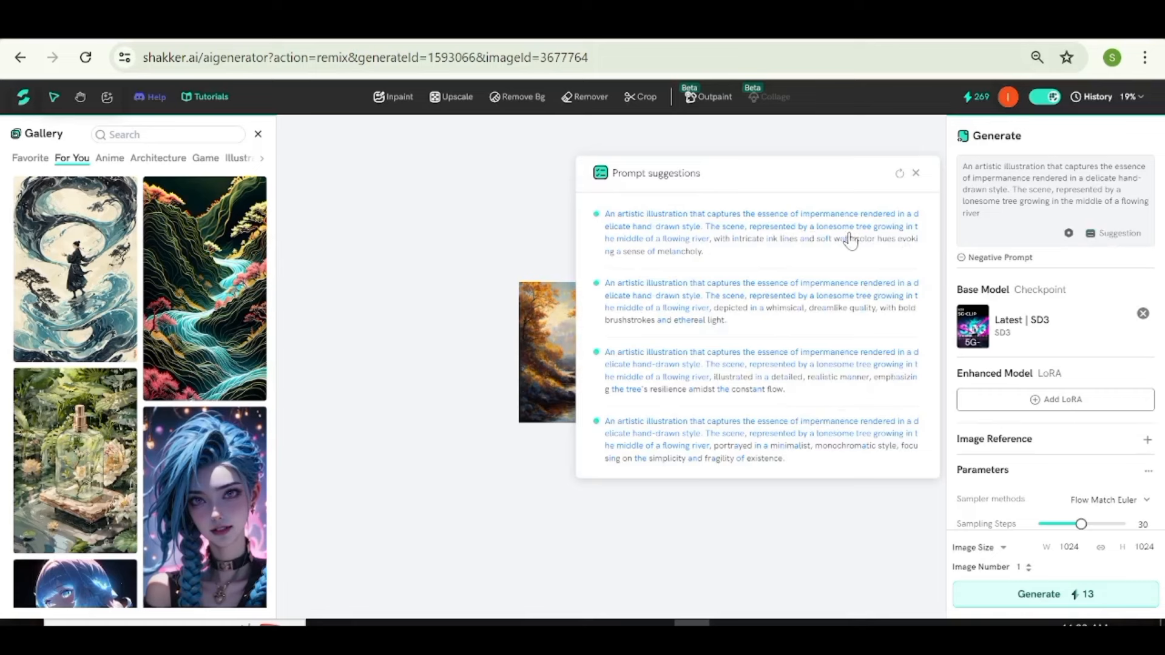
left_click(756, 392)
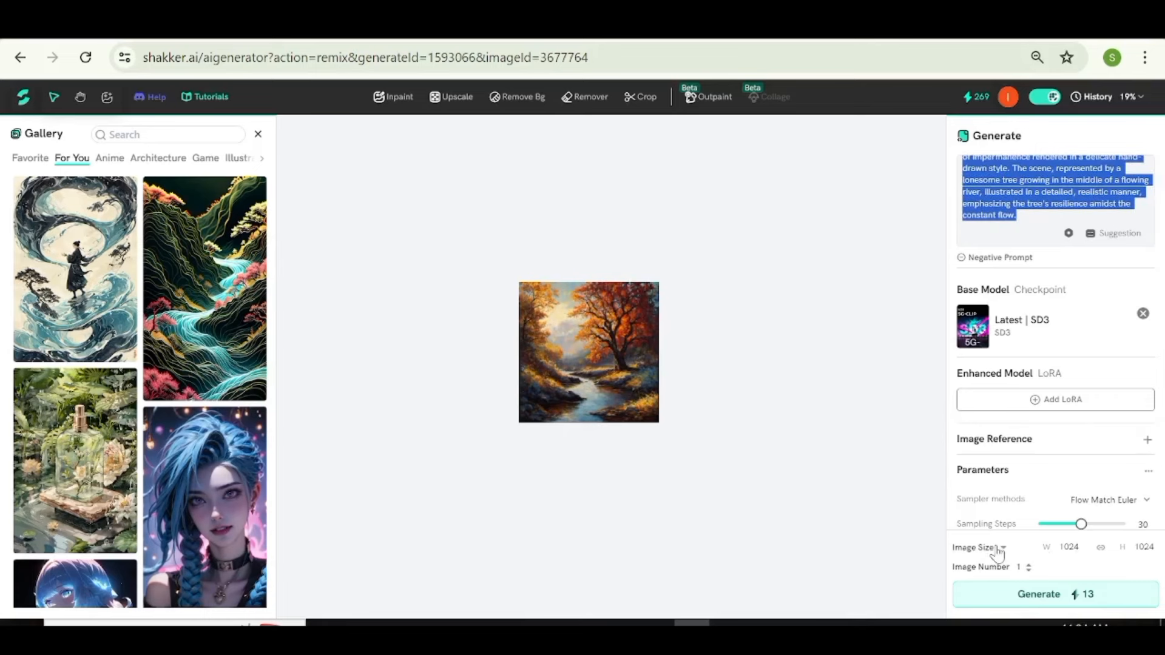
left_click(1071, 596)
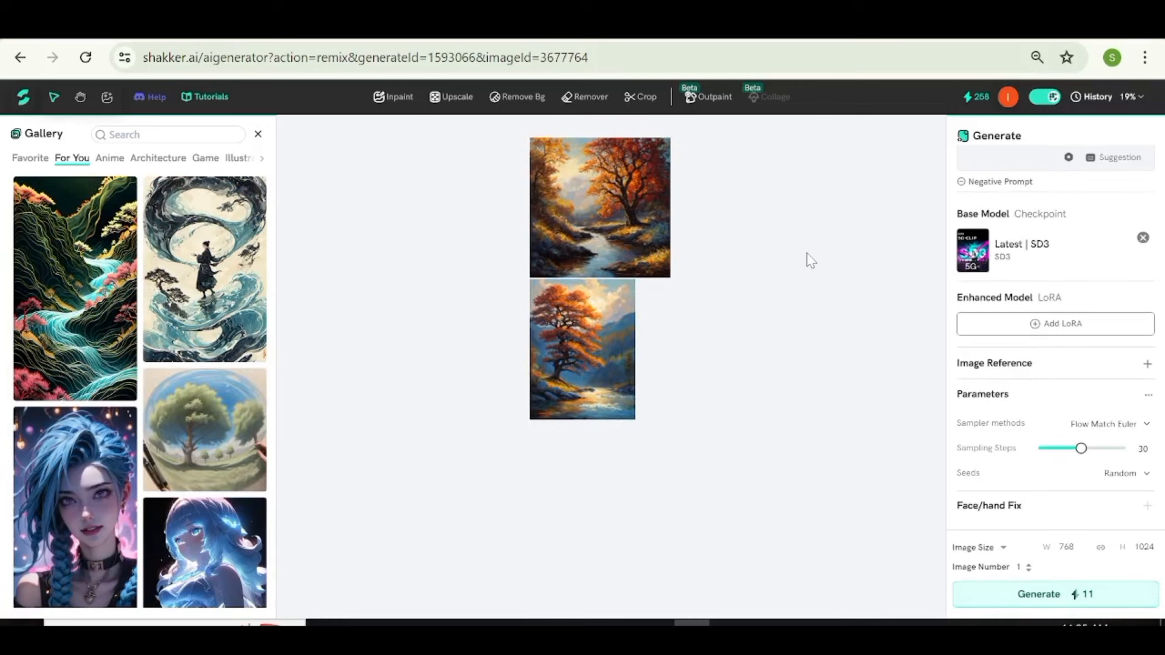
mouse_move(581, 358)
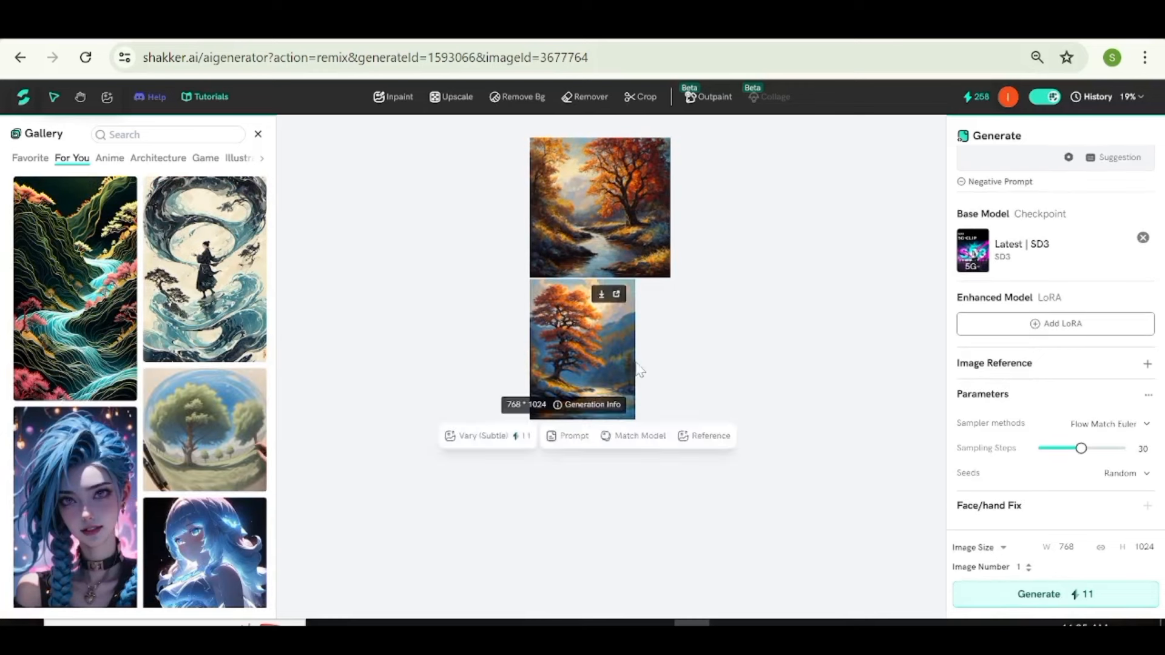
left_click(581, 358)
left_click(718, 369)
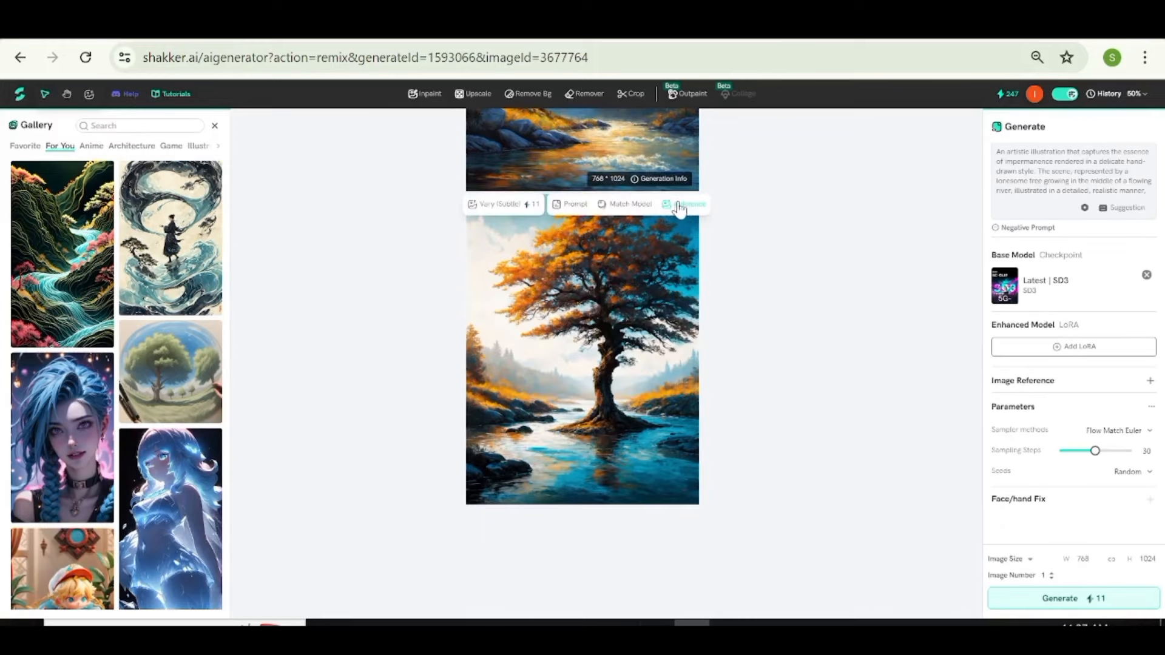
Start sharing the orange tree image with blue water to Shakker and title it "Cycle of Life".
mouse_move(690, 228)
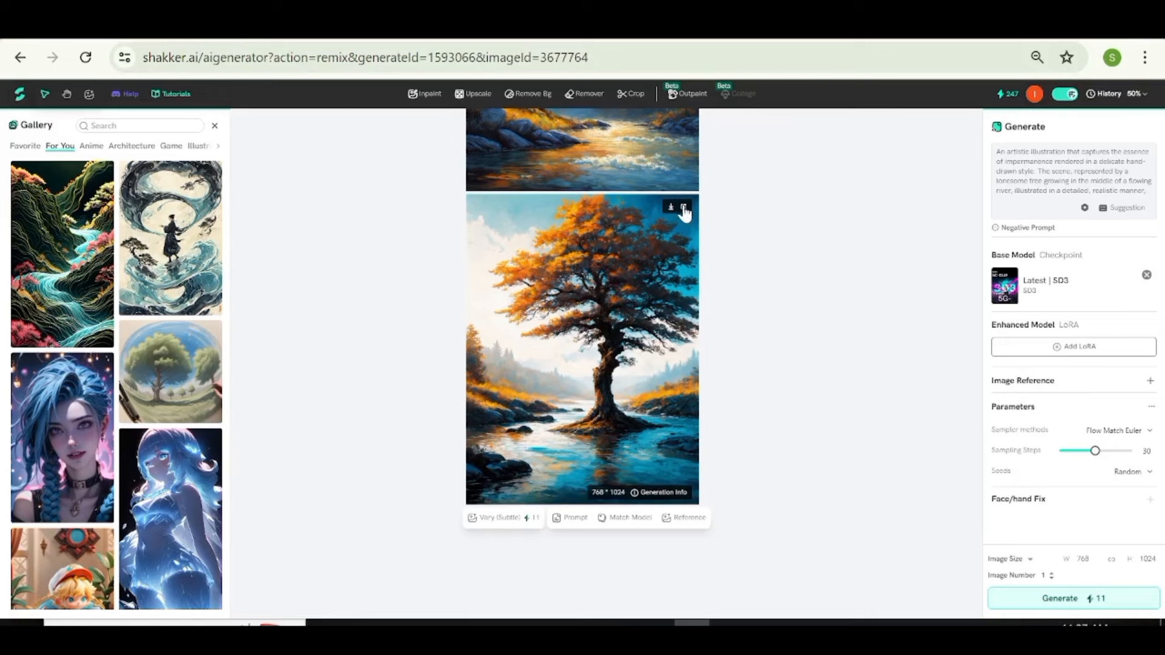
left_click(684, 209)
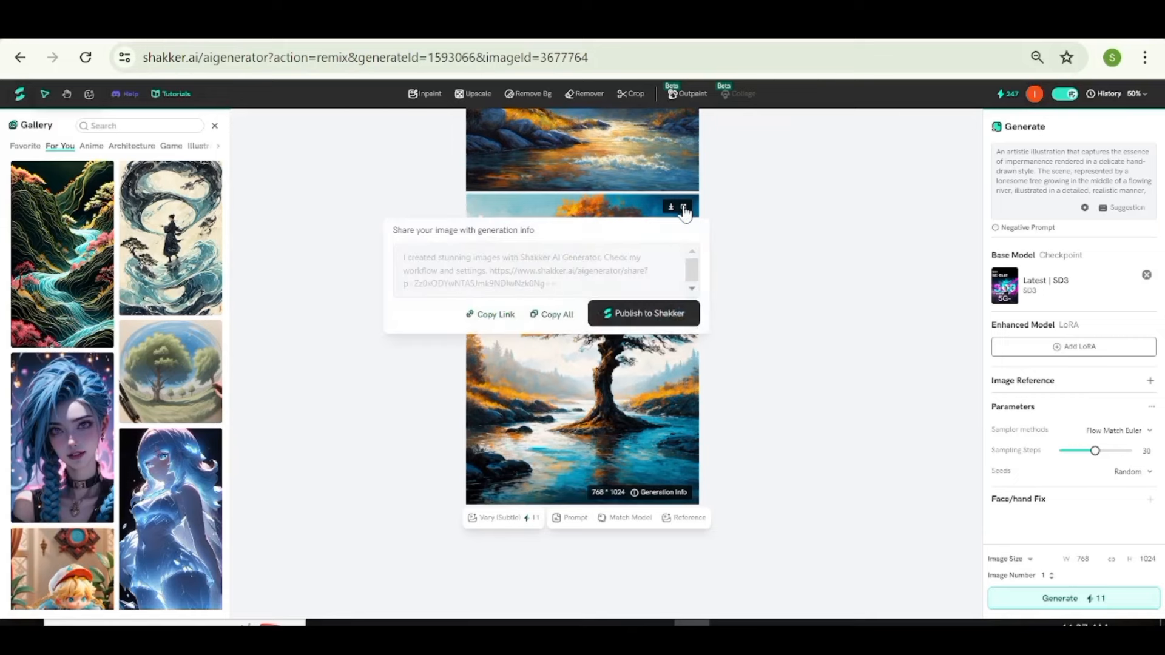
left_click(655, 314)
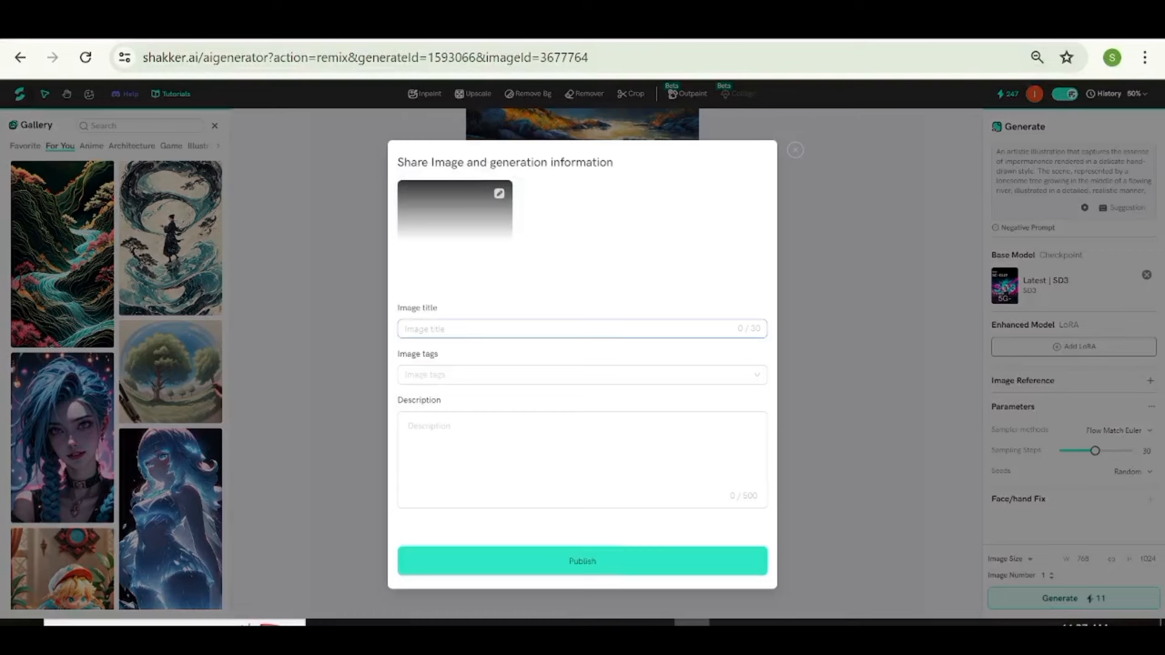
type("C")
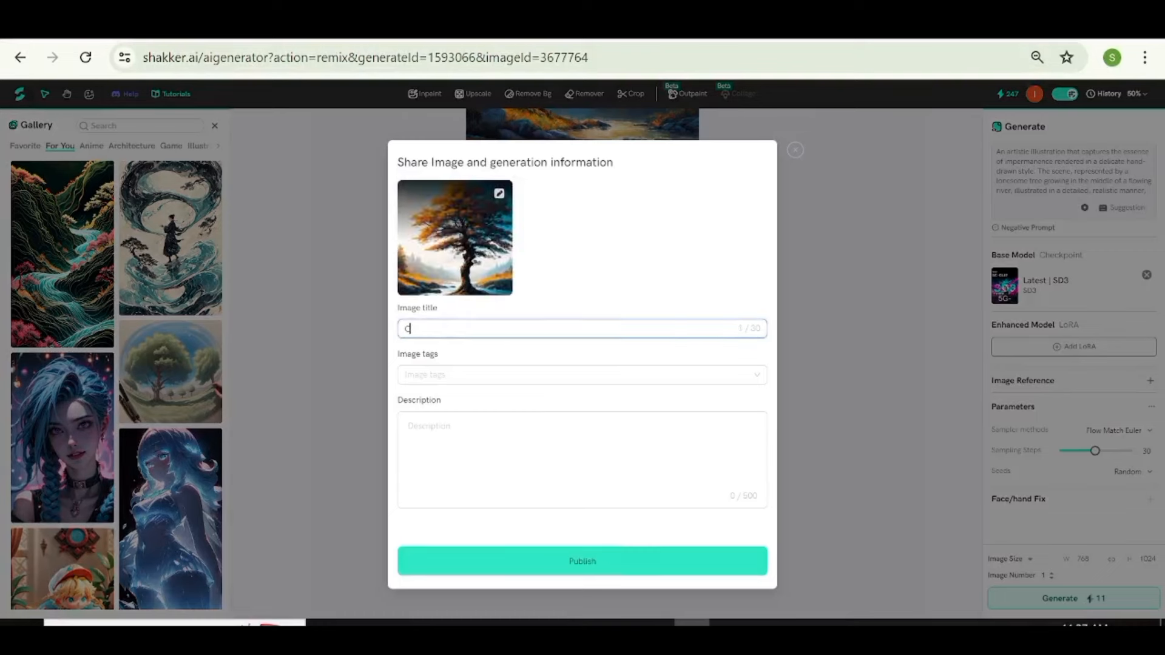
type("ycle of Life")
Tag the shared image with SD3 Image Contest—Art and publish it without a description.
left_click(448, 375)
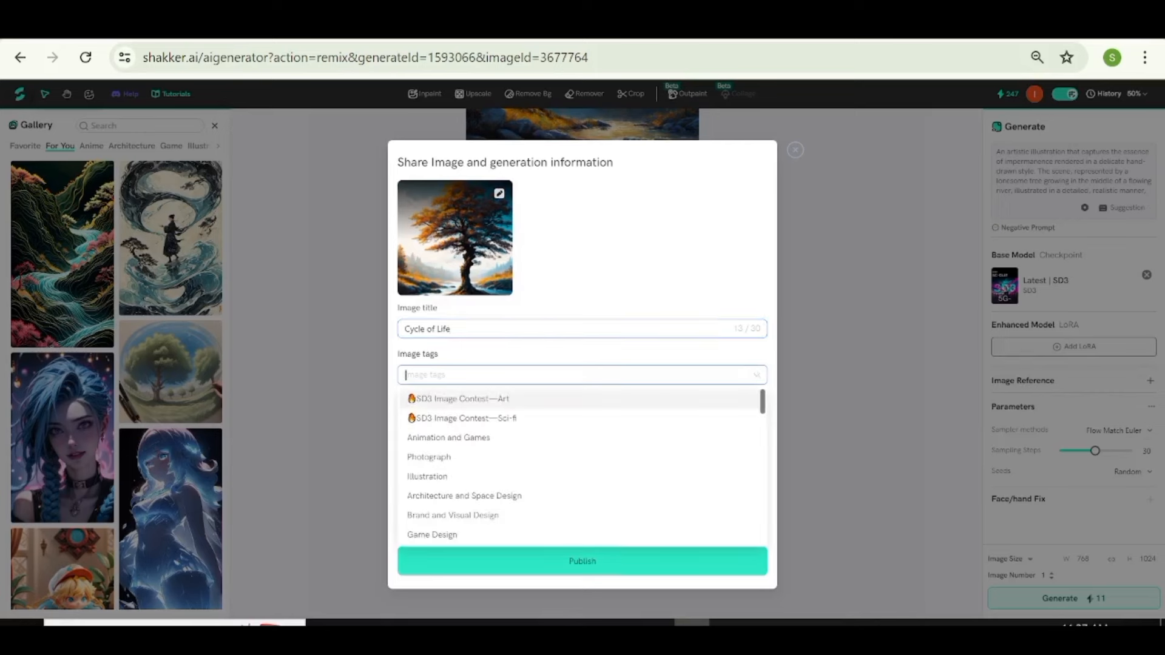
left_click(500, 400)
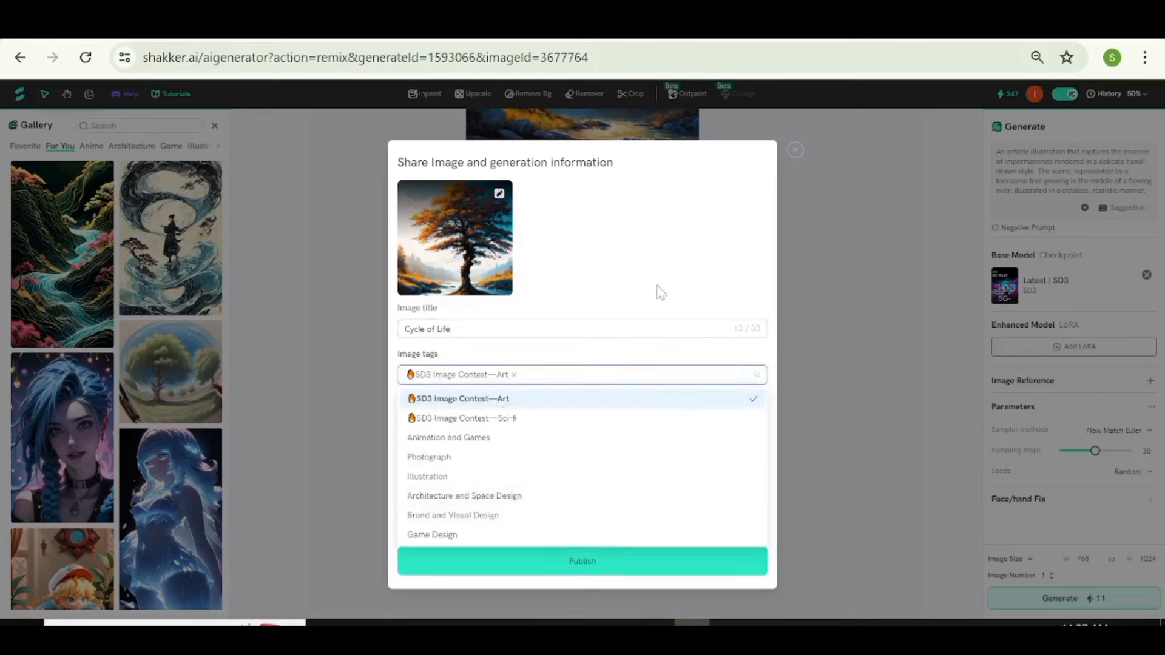
left_click(625, 314)
left_click(565, 468)
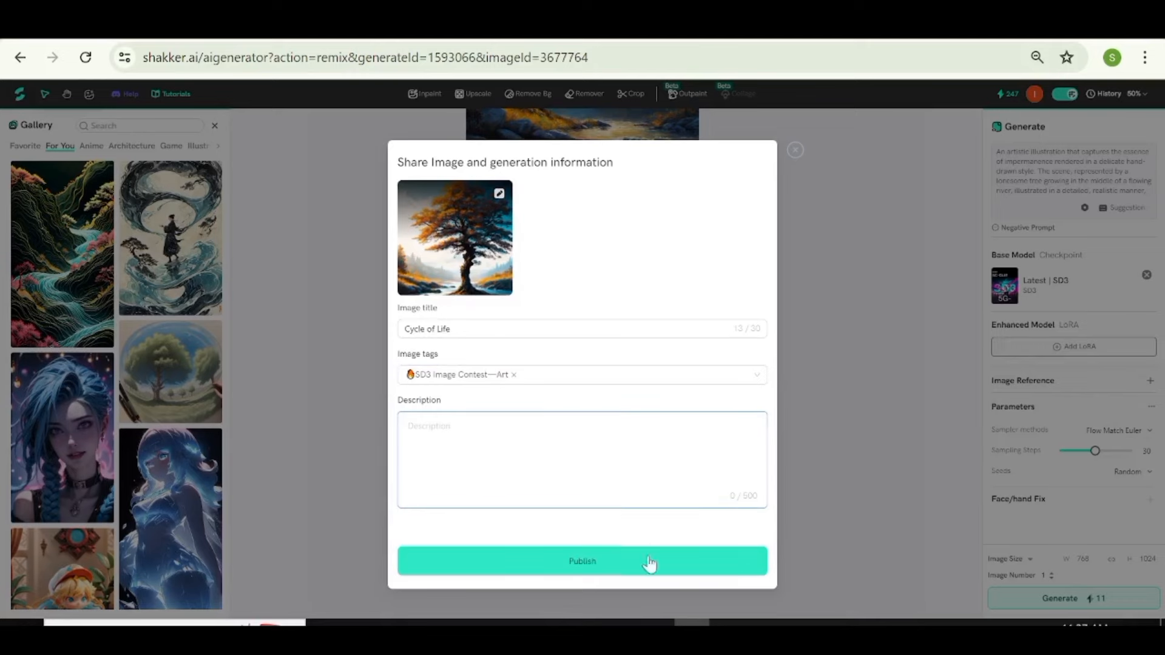
left_click(602, 566)
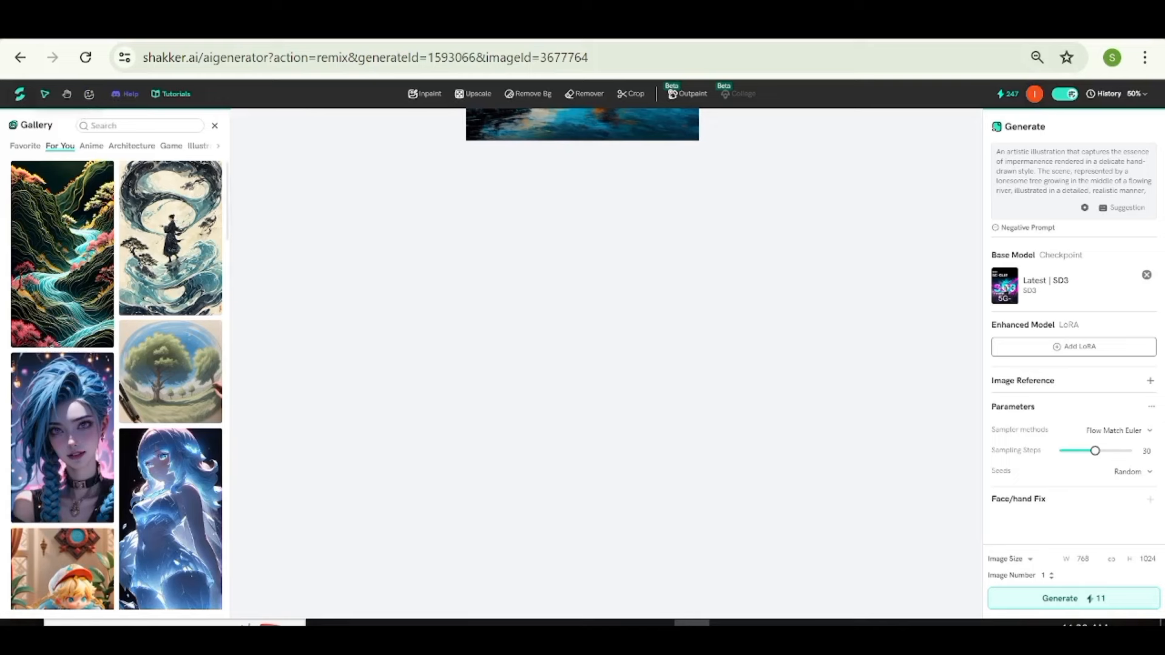
Upload the alien spaceship city image and the running soldiers image from the Downloads folder to the canvas.
left_click(89, 95)
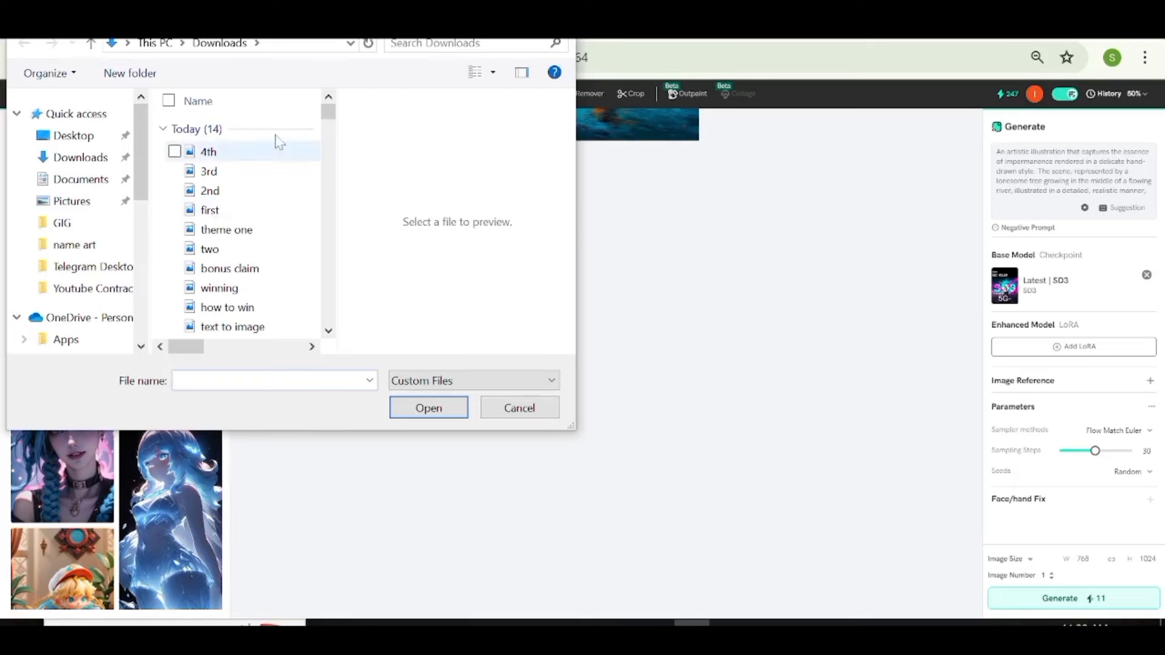
scroll(329, 119, "down", 3)
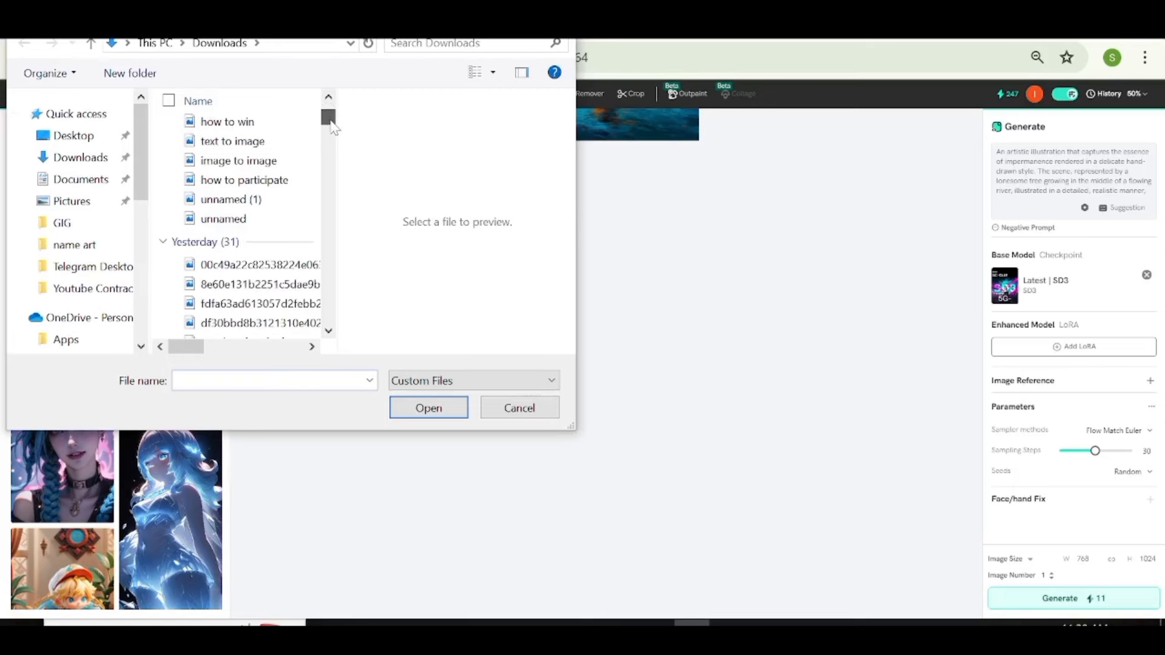
left_click(276, 261)
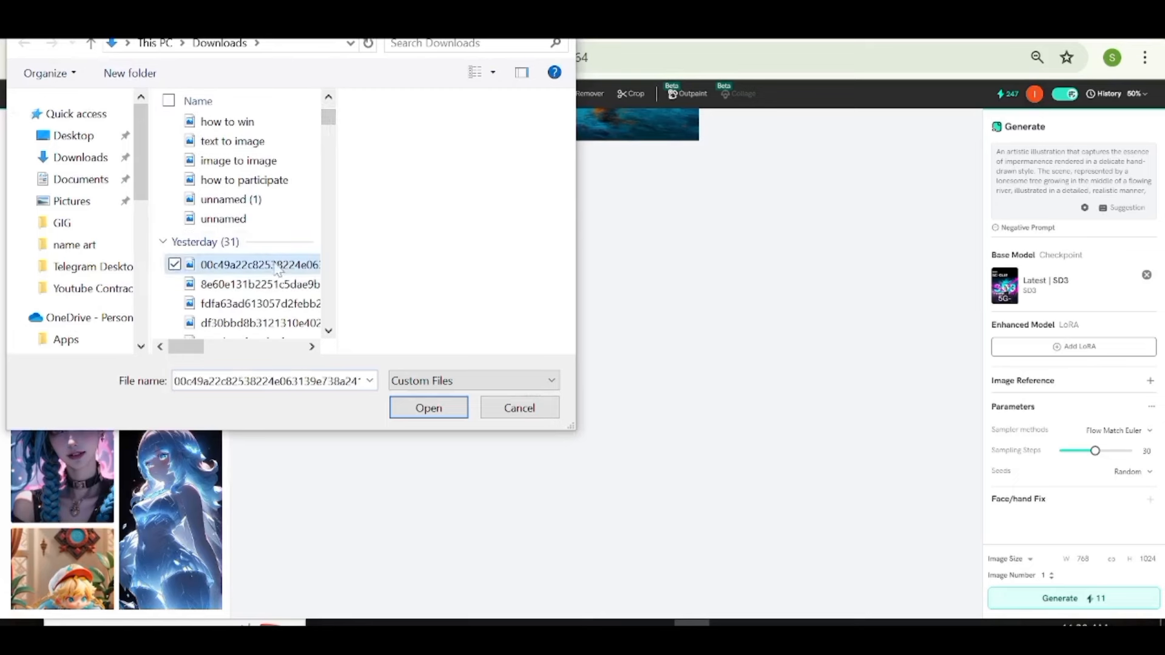
left_click(429, 408)
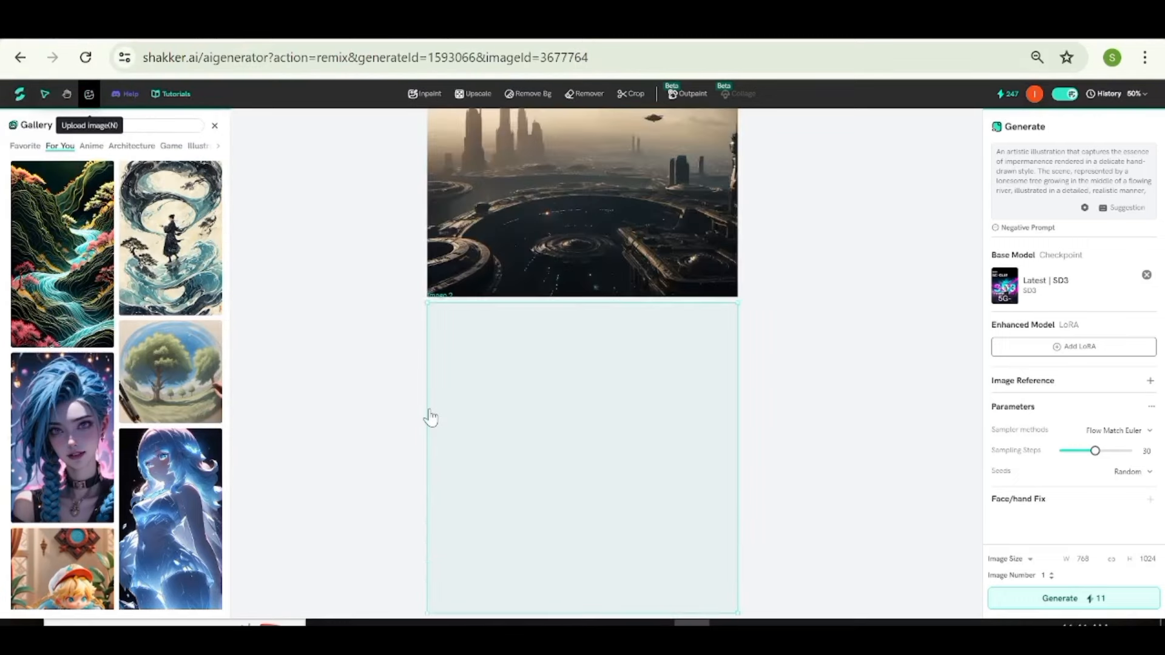
left_click(939, 180)
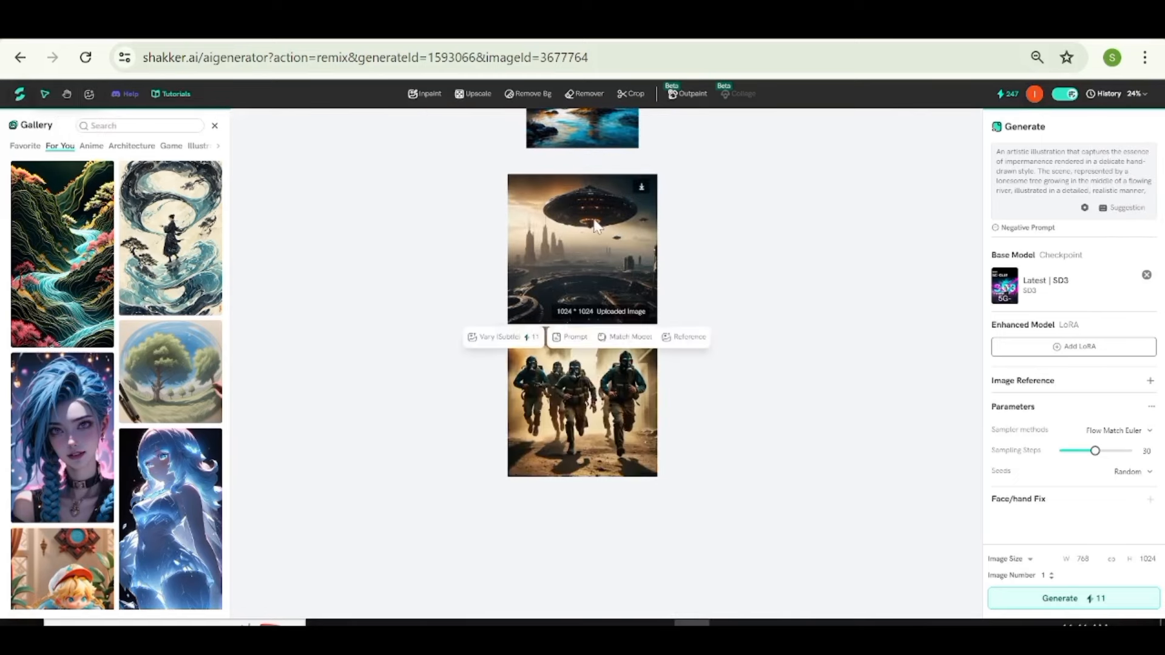
Move the soldiers image and the spaceship image so they sit edge to edge, with the spaceship above.
mouse_move(566, 244)
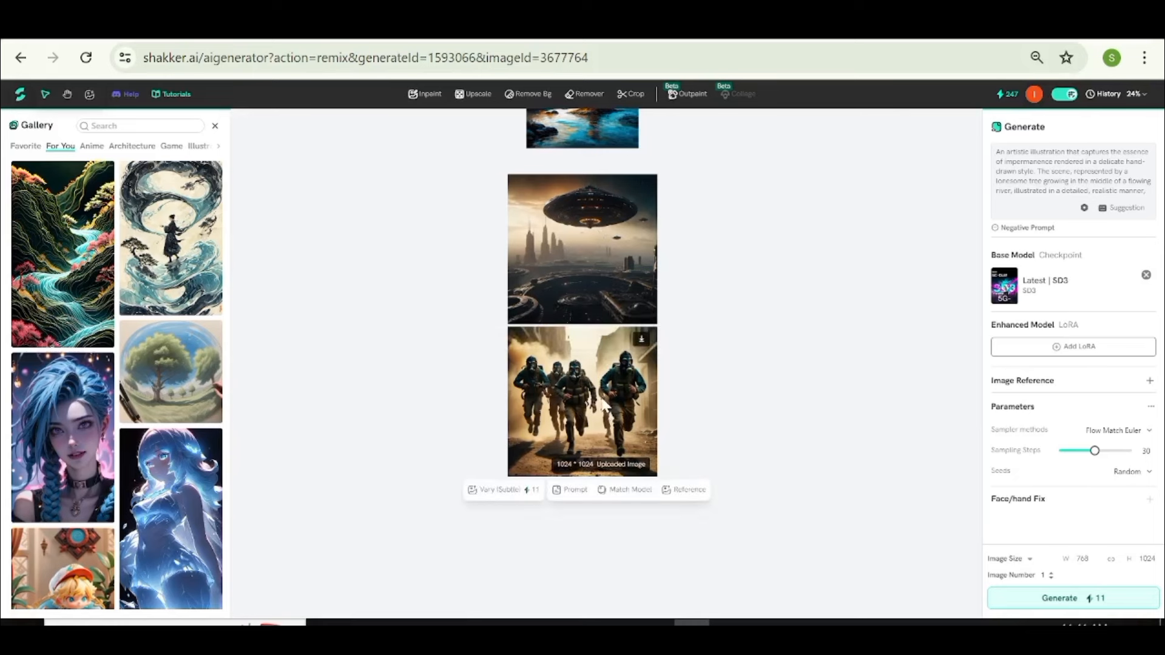
mouse_move(607, 416)
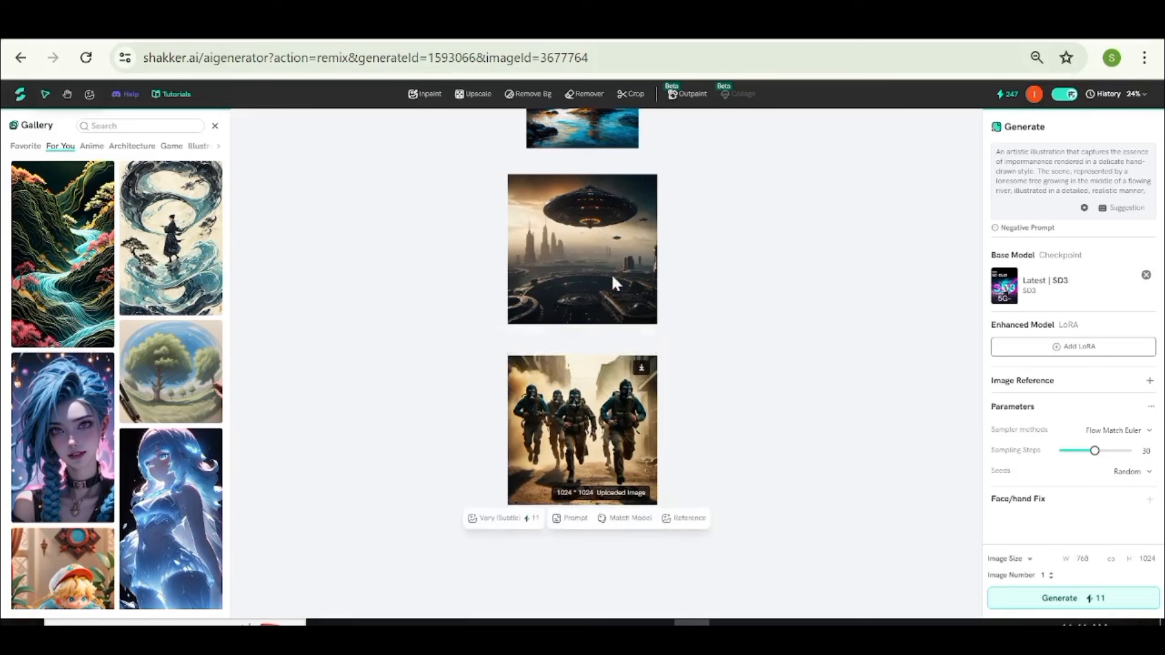
mouse_move(597, 255)
left_click_drag(597, 255, 596, 285)
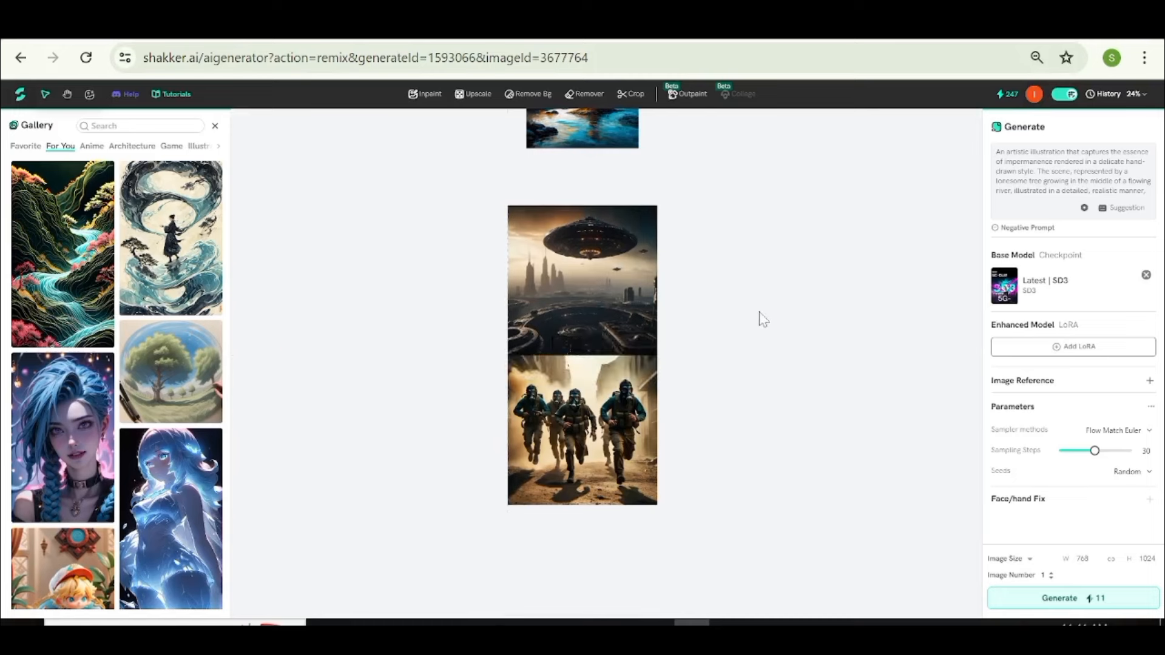
mouse_move(615, 319)
Group the stacked spaceship and soldiers images and merge them into a new image.
left_click_drag(482, 179, 671, 541)
right_click(624, 416)
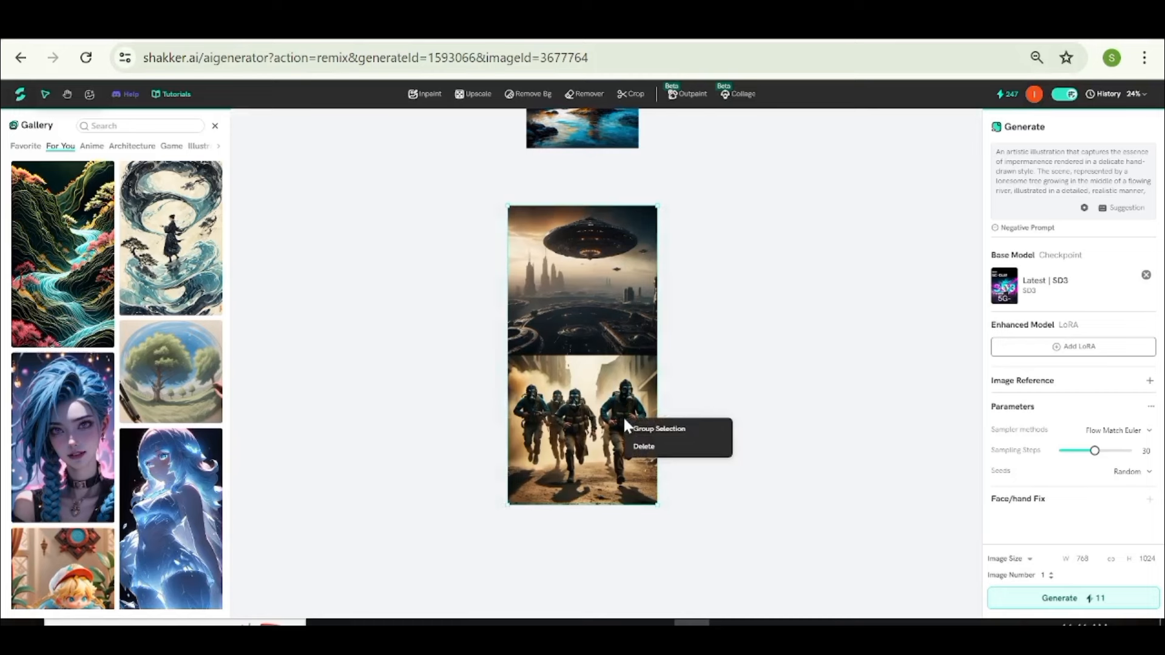
left_click(678, 436)
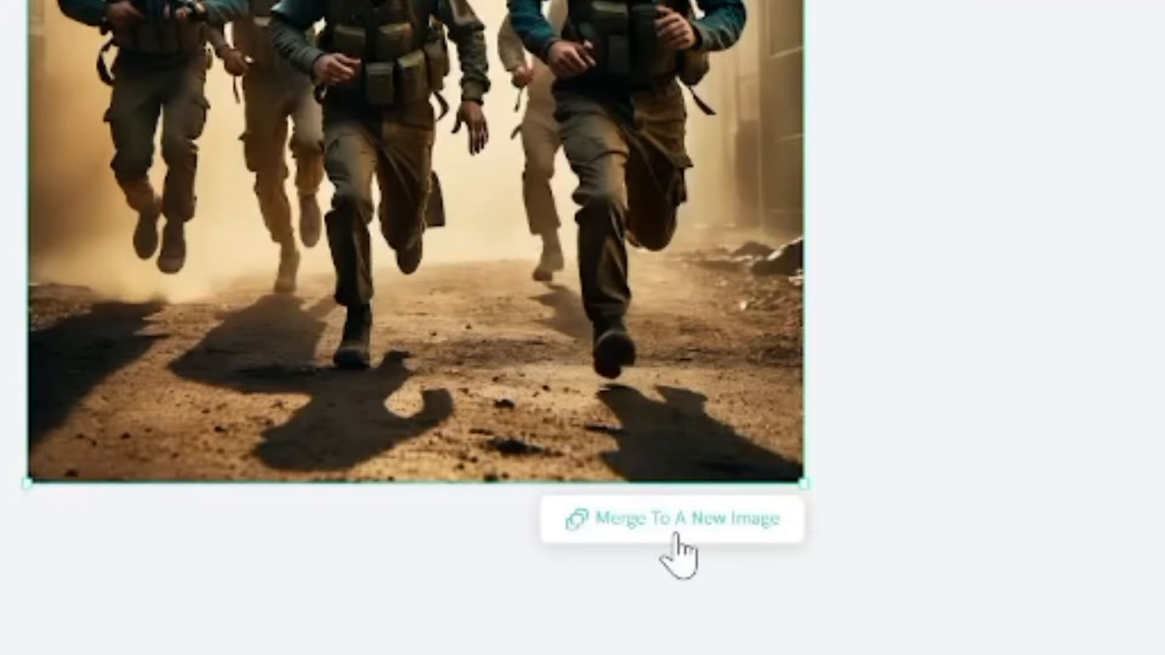
left_click(717, 527)
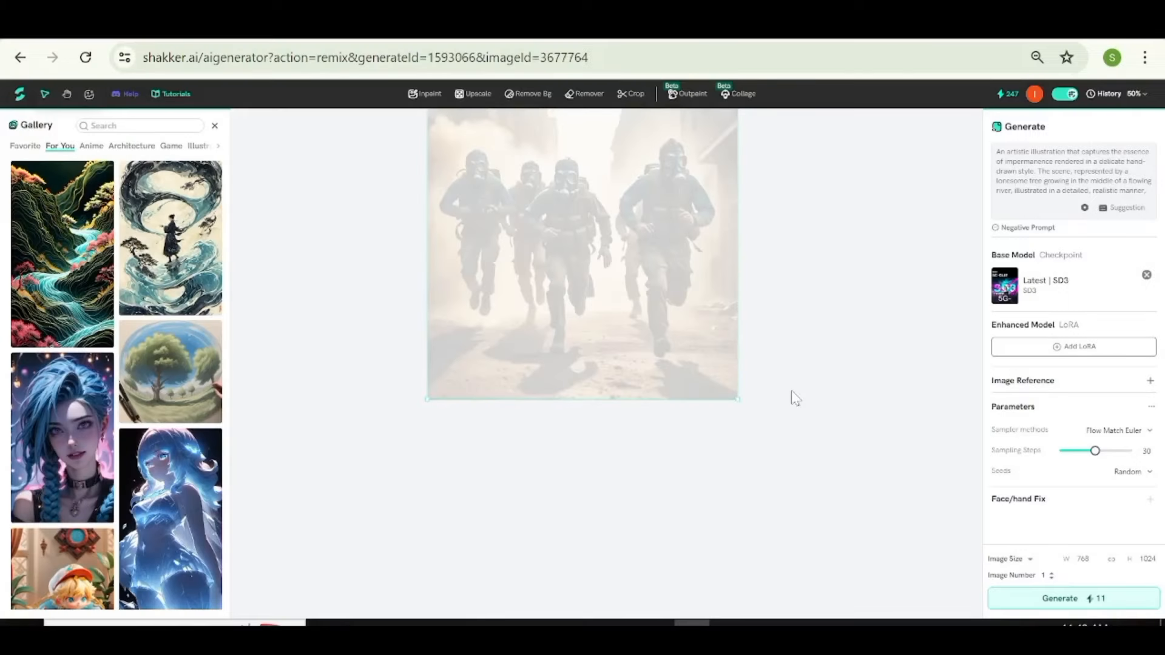
Add the merged image as a General Reference (Img2img) and set its similarity to 0.25.
left_click(1136, 94)
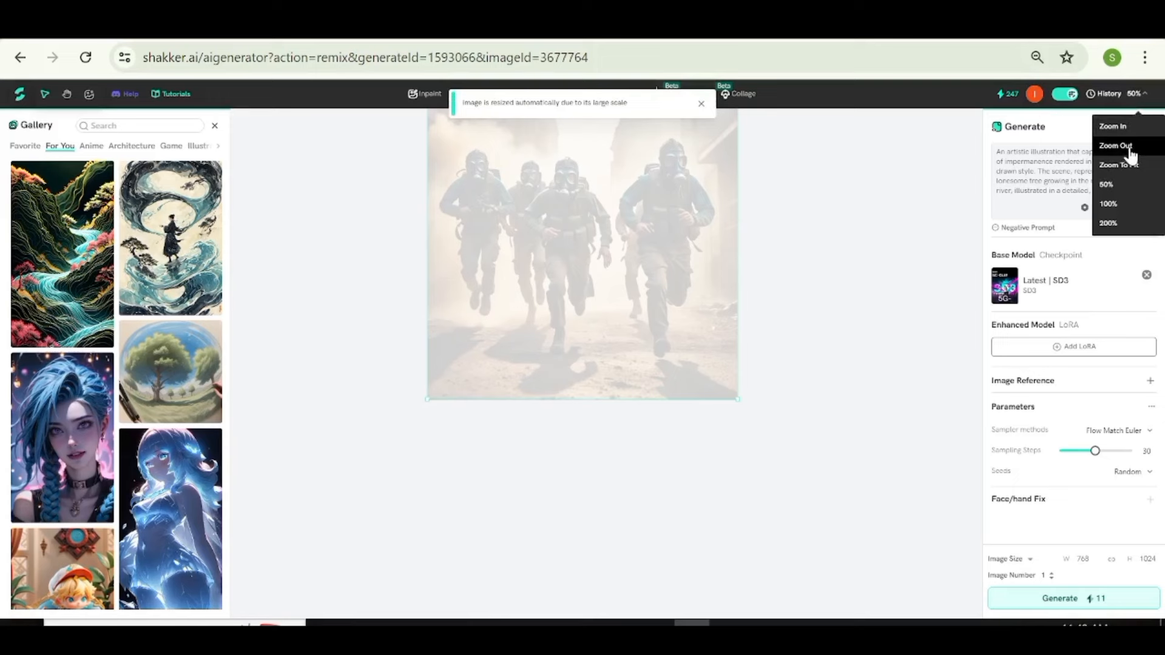
left_click(1130, 150)
left_click(1130, 150)
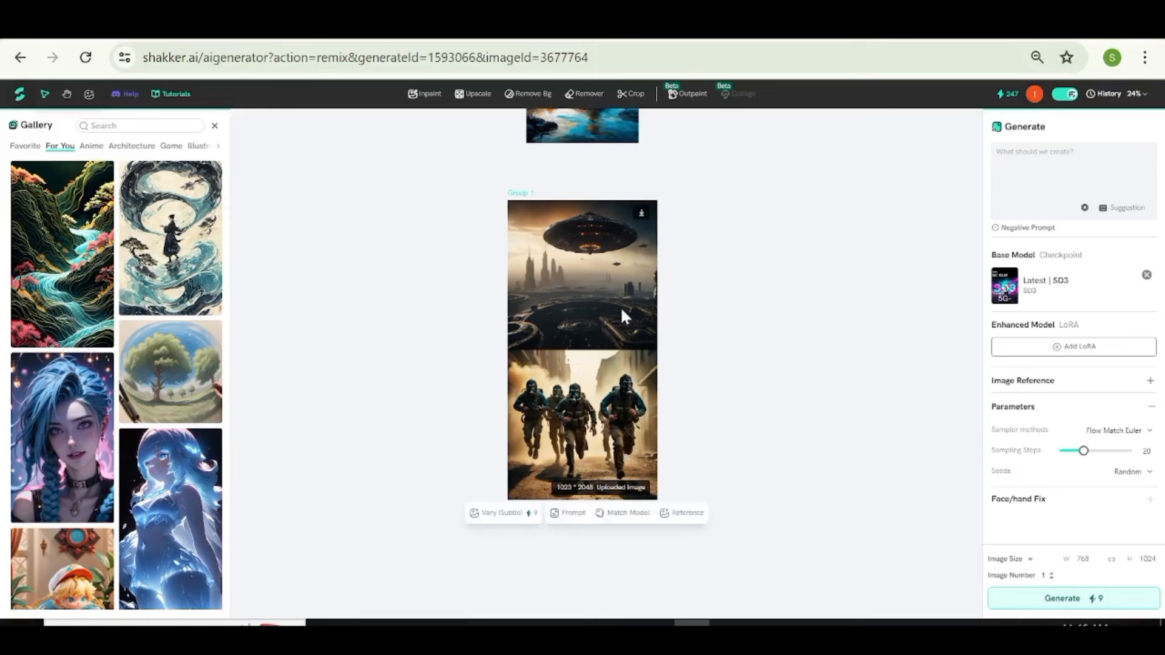
left_click(677, 516)
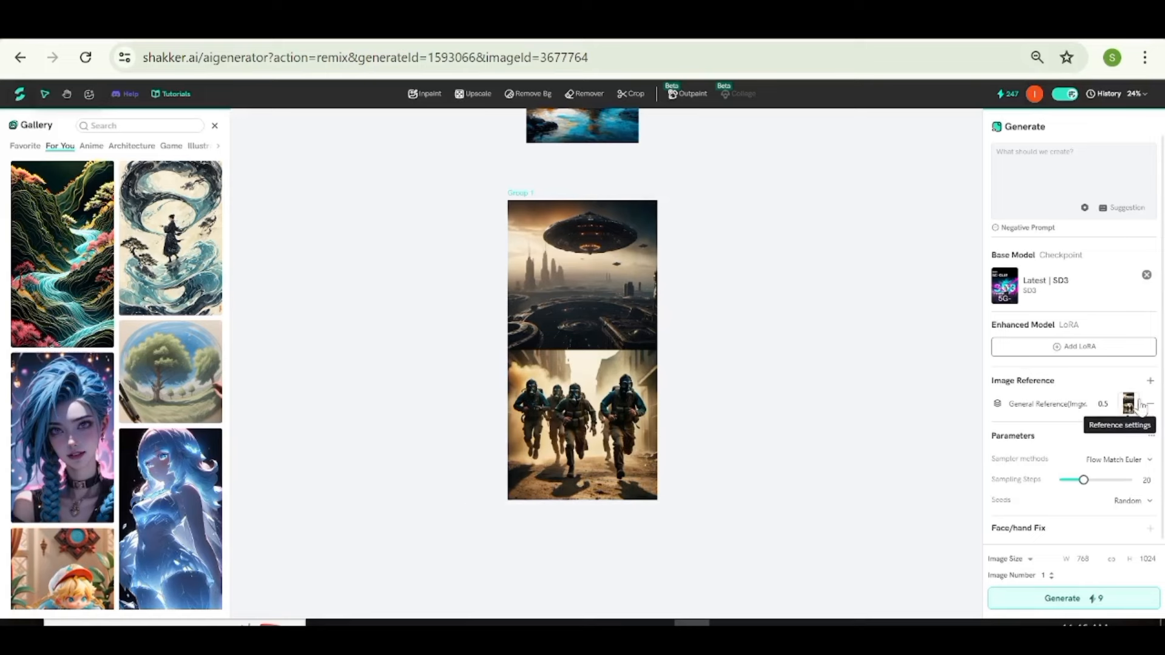
left_click(1084, 414)
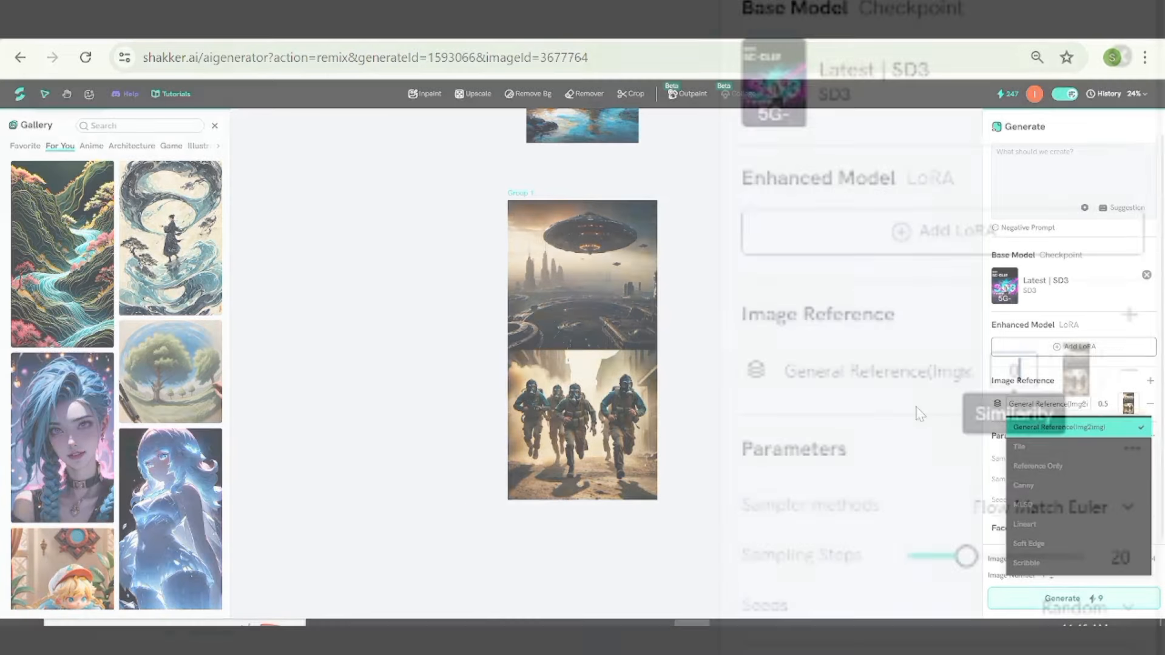
left_click(1104, 404)
key("BackSpace")
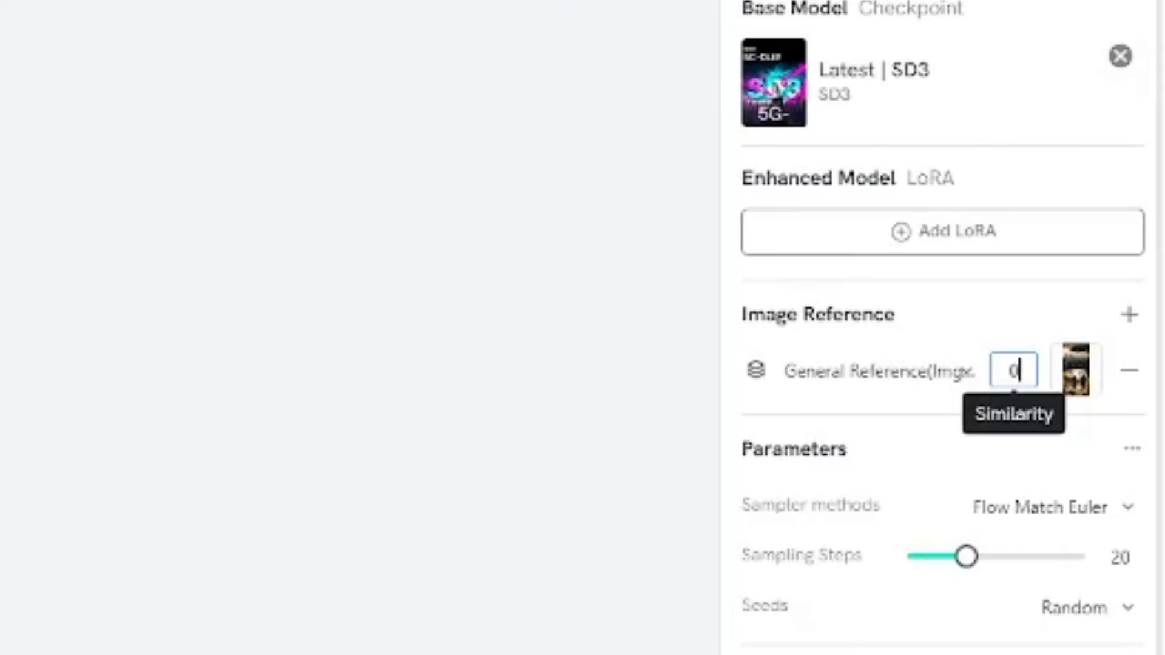
type("25")
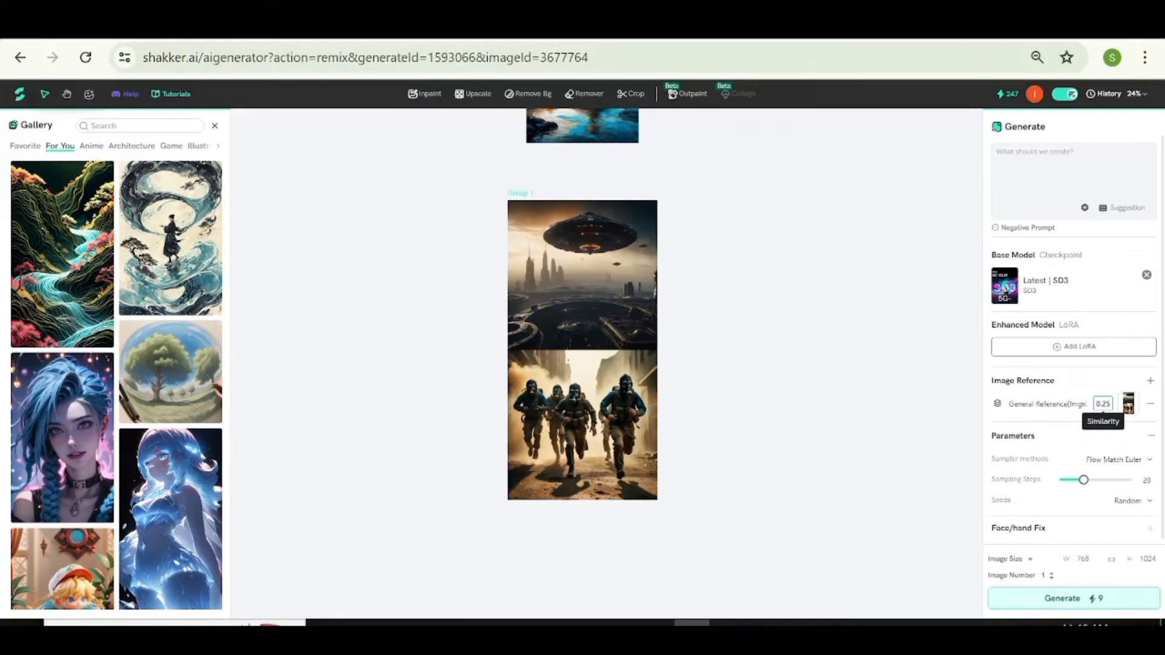
left_click(925, 374)
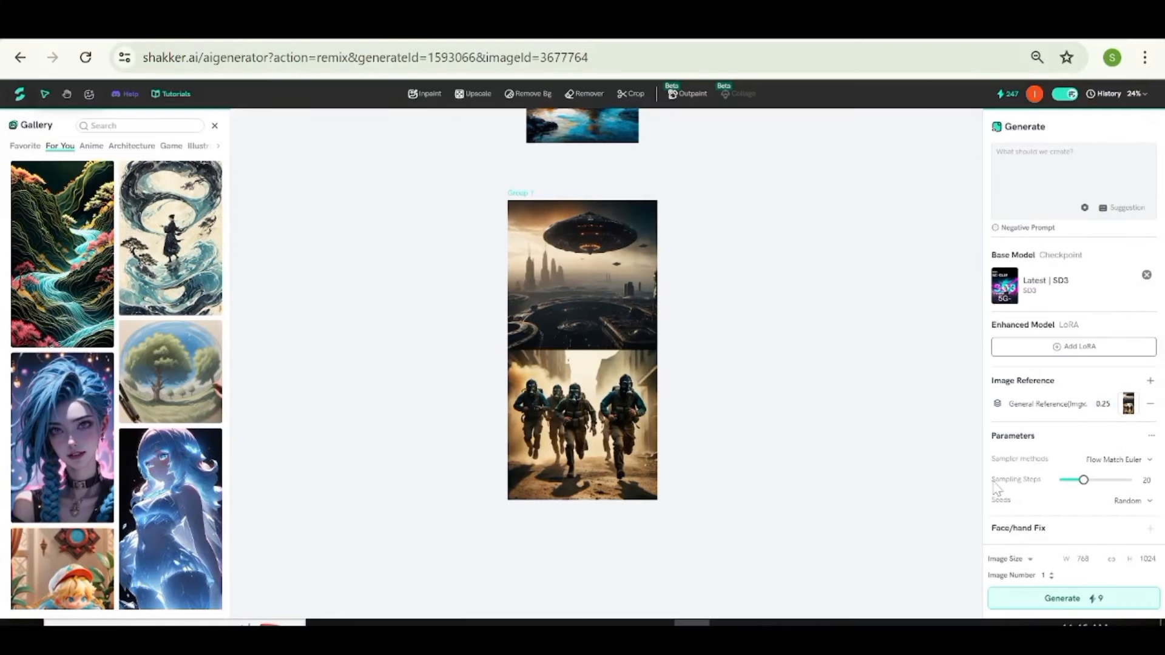
Enter a prompt for a circular alien spaceship tracking 5 masked men from the sky as they run through a deserted city in a post-apocalyptic scene.
type("An circular alien")
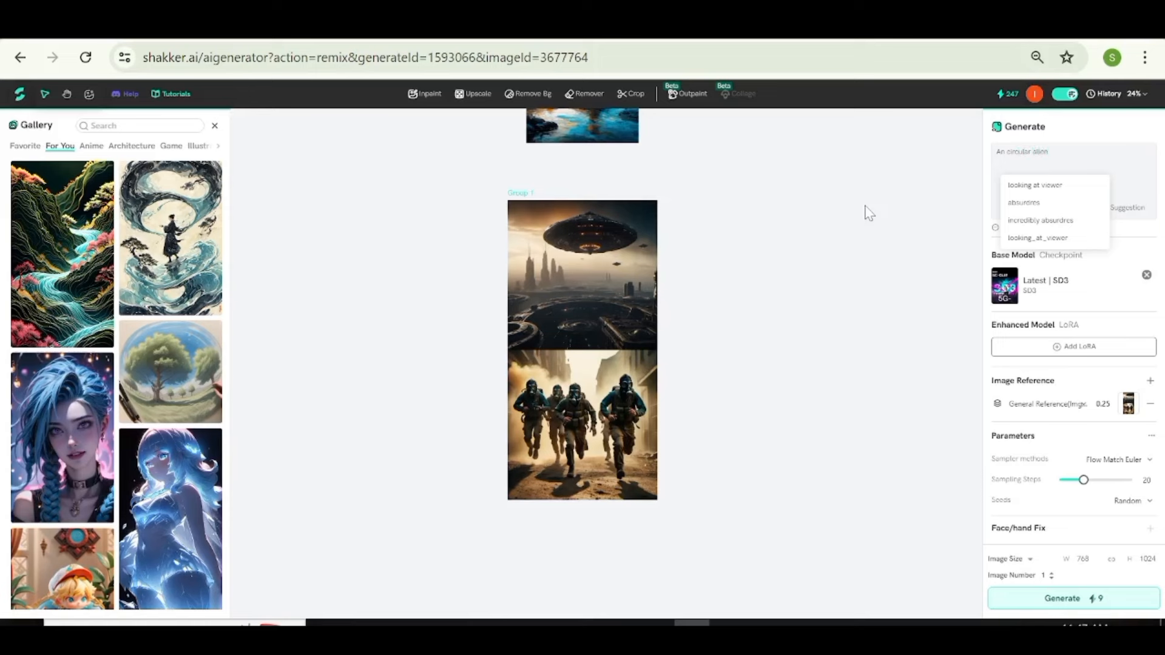
type(" spaceshi")
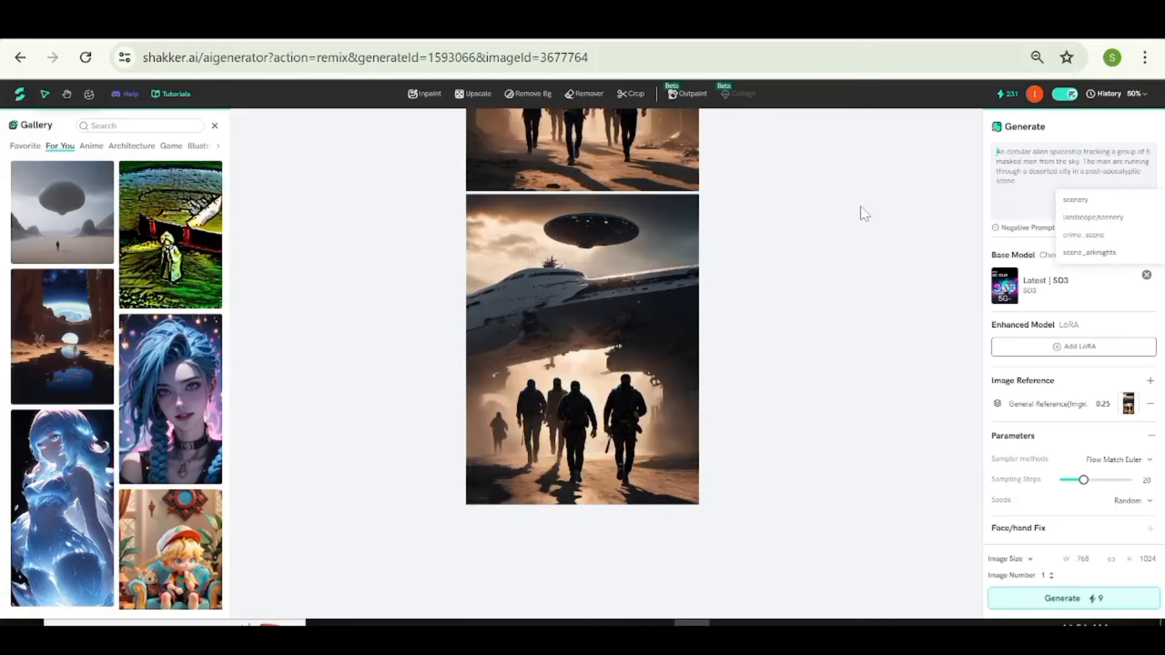
left_click(859, 207)
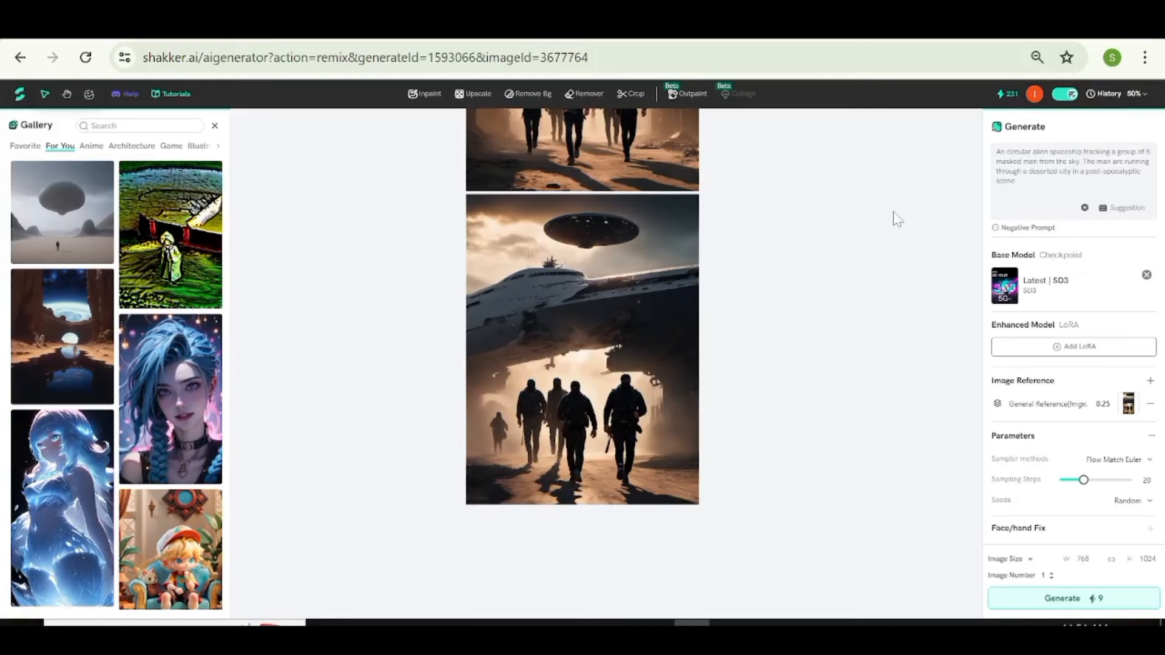
Apply the dystopian cyberpunk prompt suggestion and generate an image, then generate again with the prompt reworded to 5 masked soldiers.
left_click(1104, 208)
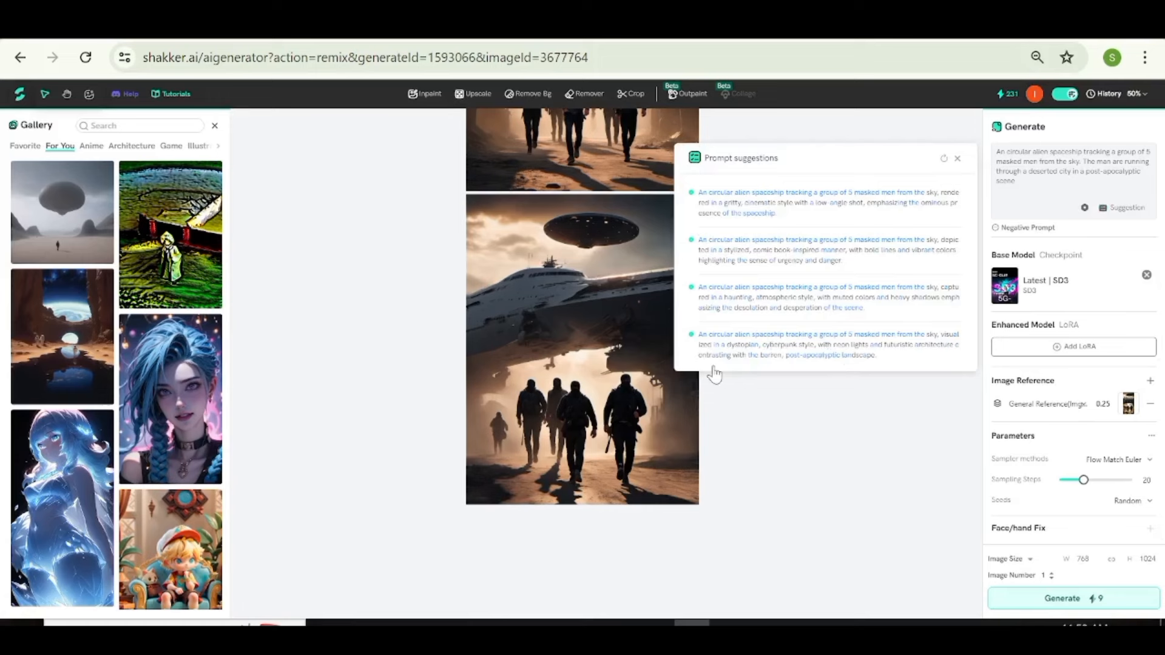
left_click(773, 355)
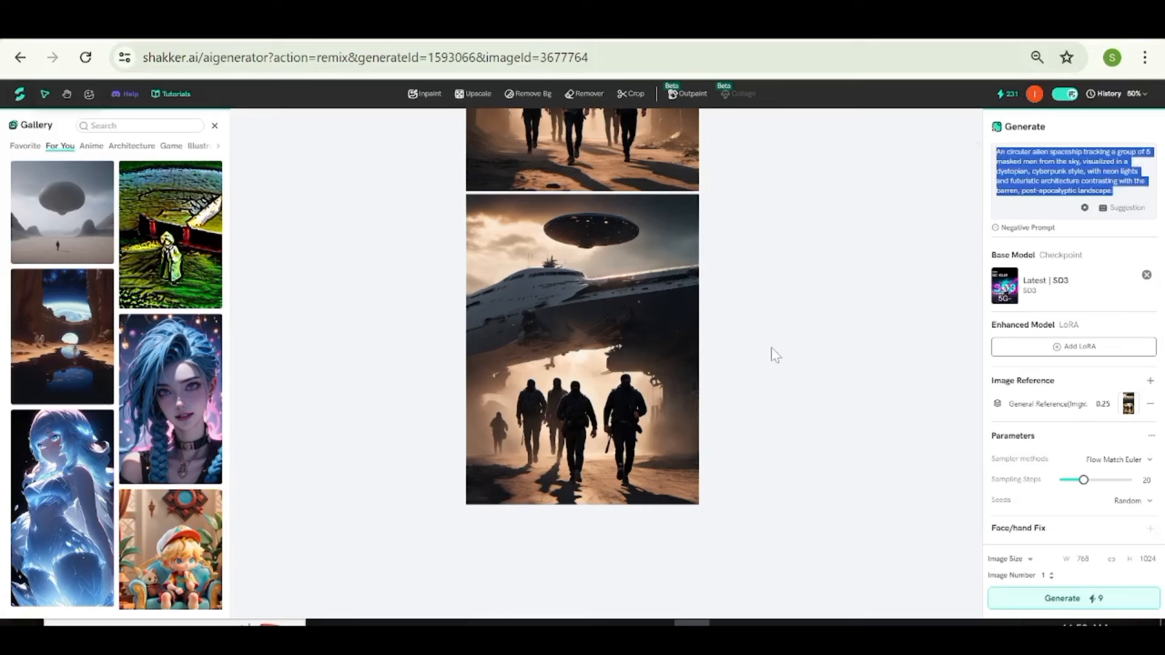
left_click(1103, 600)
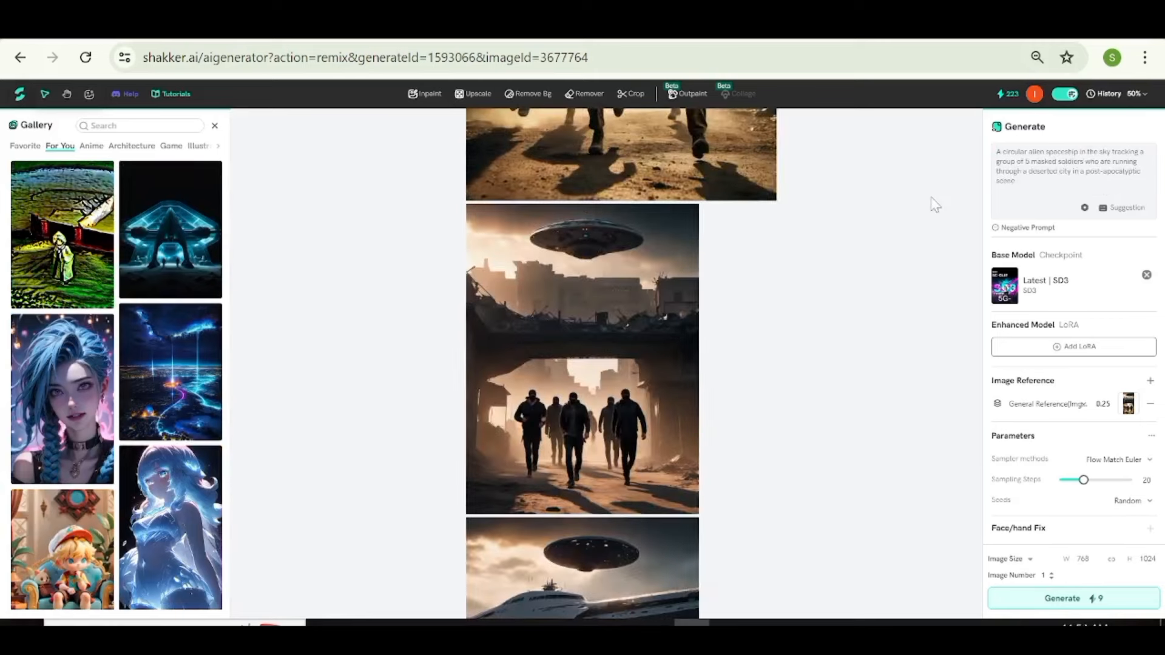
left_click(1101, 597)
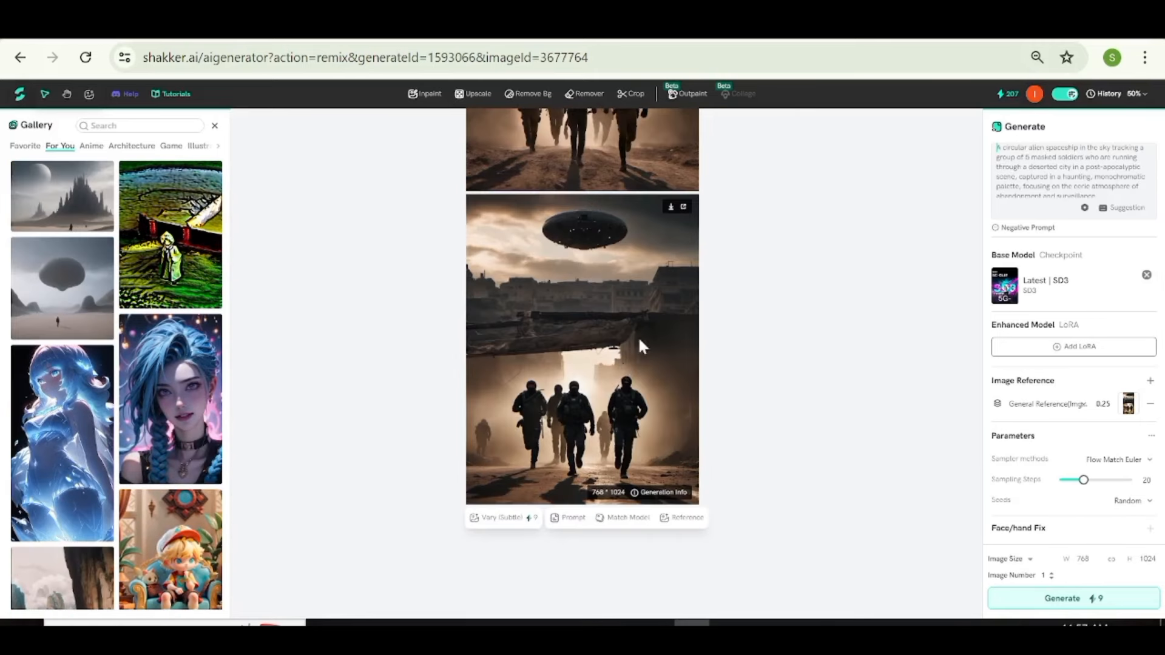
Start publishing the generated spaceship and soldiers image to Shakker and title it Post-Apocalypse.
left_click(684, 209)
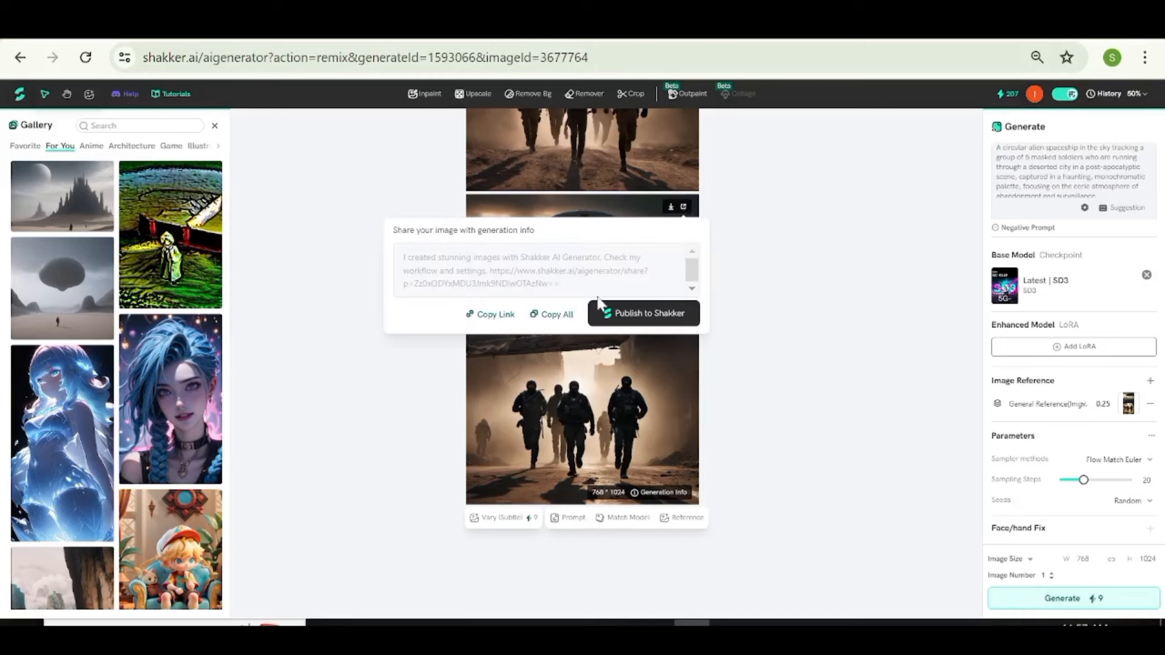
left_click(643, 315)
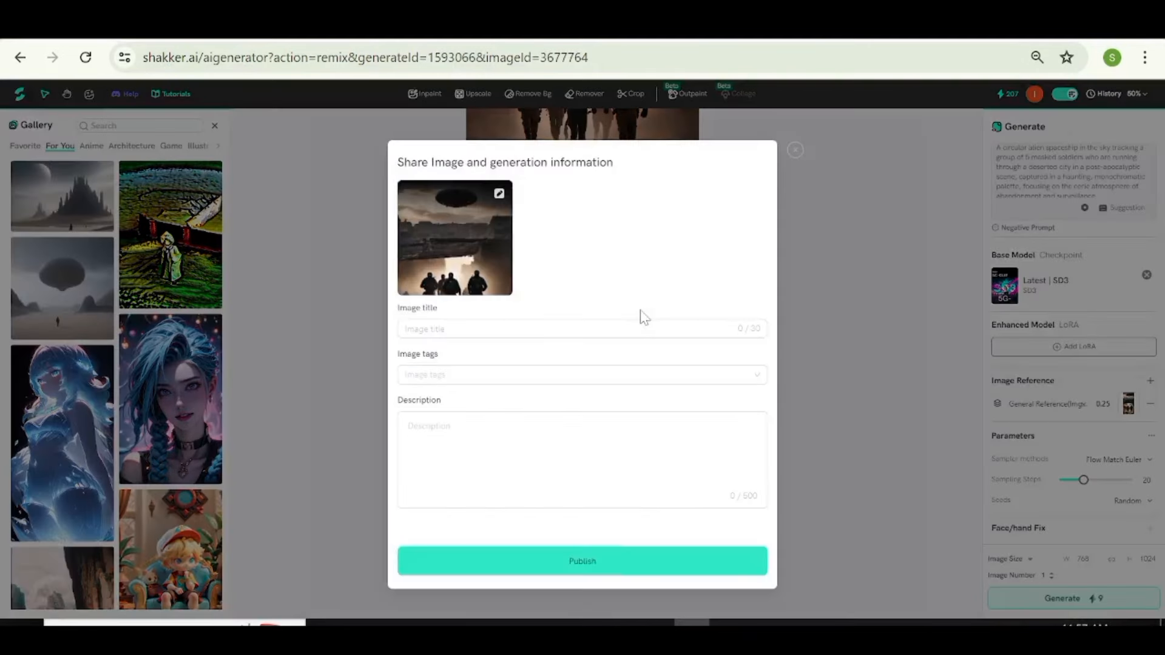
left_click(453, 329)
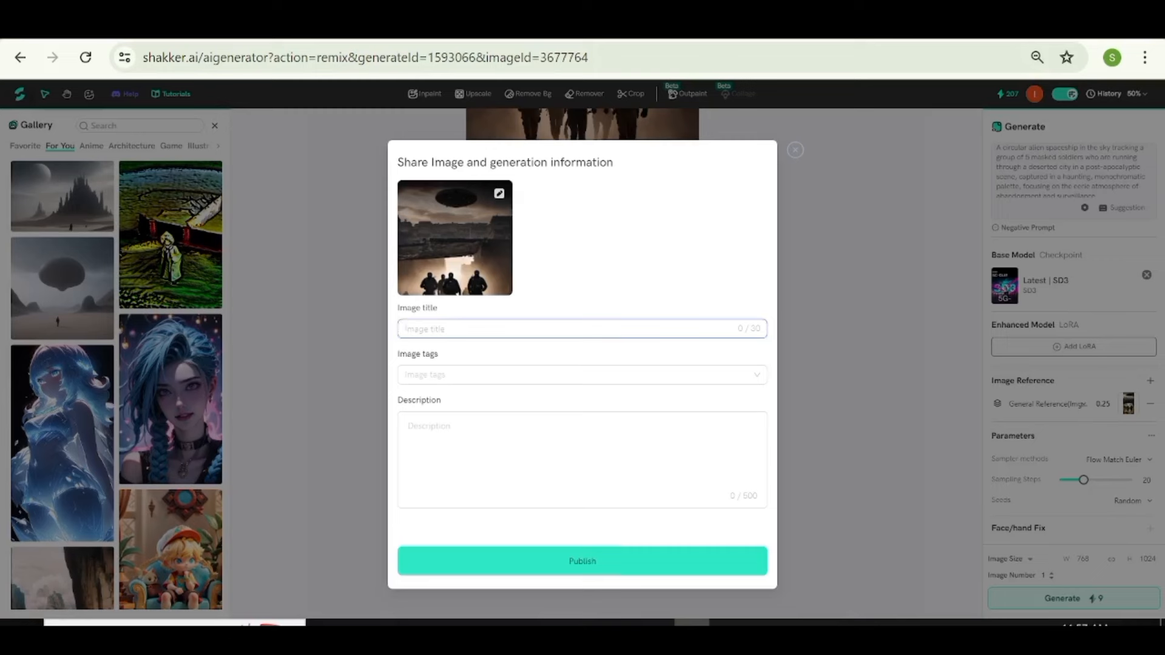
type("A")
type("lie")
type("n")
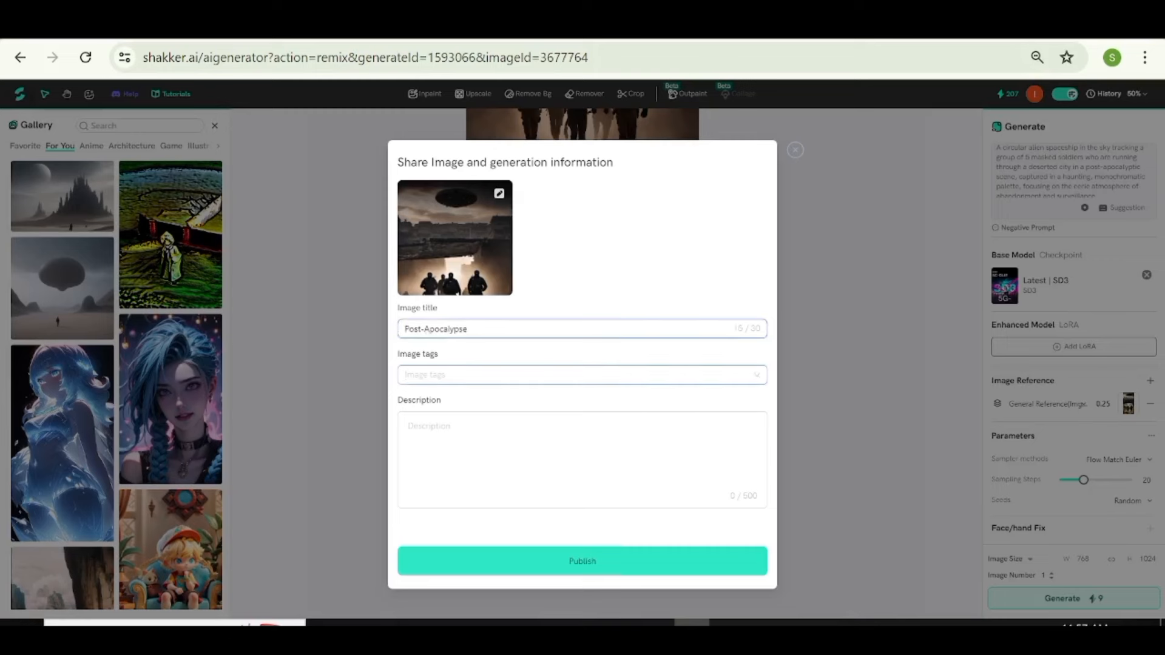
Tag the image with SD3 Image Contest—Sci-fi and publish it.
left_click(582, 375)
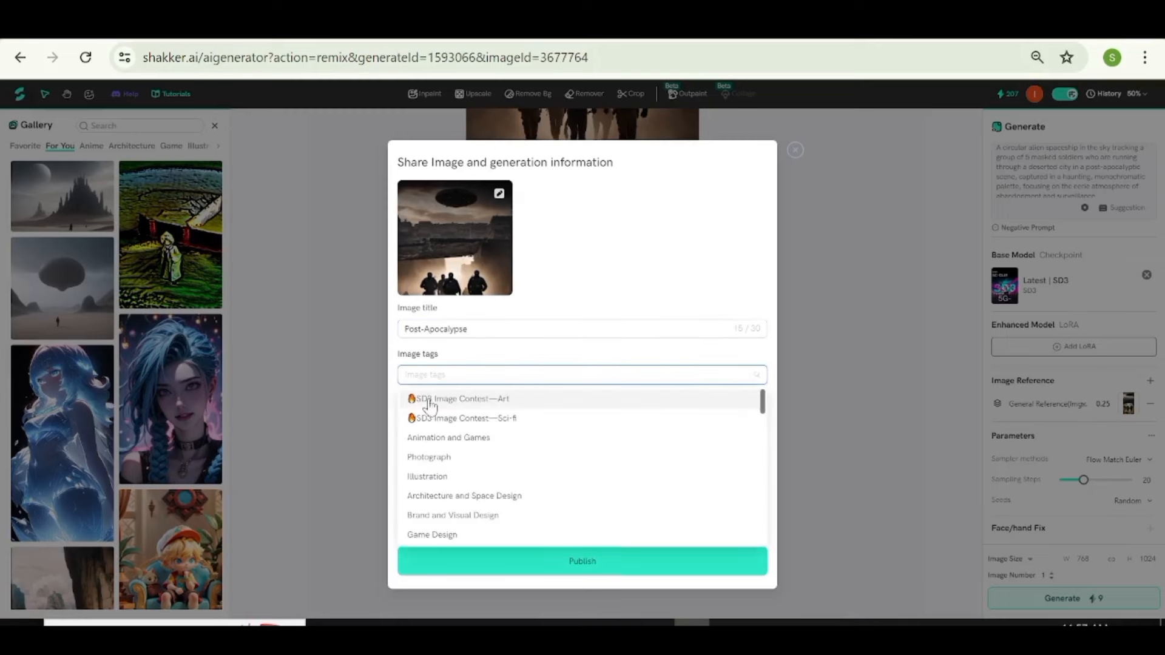
left_click(455, 421)
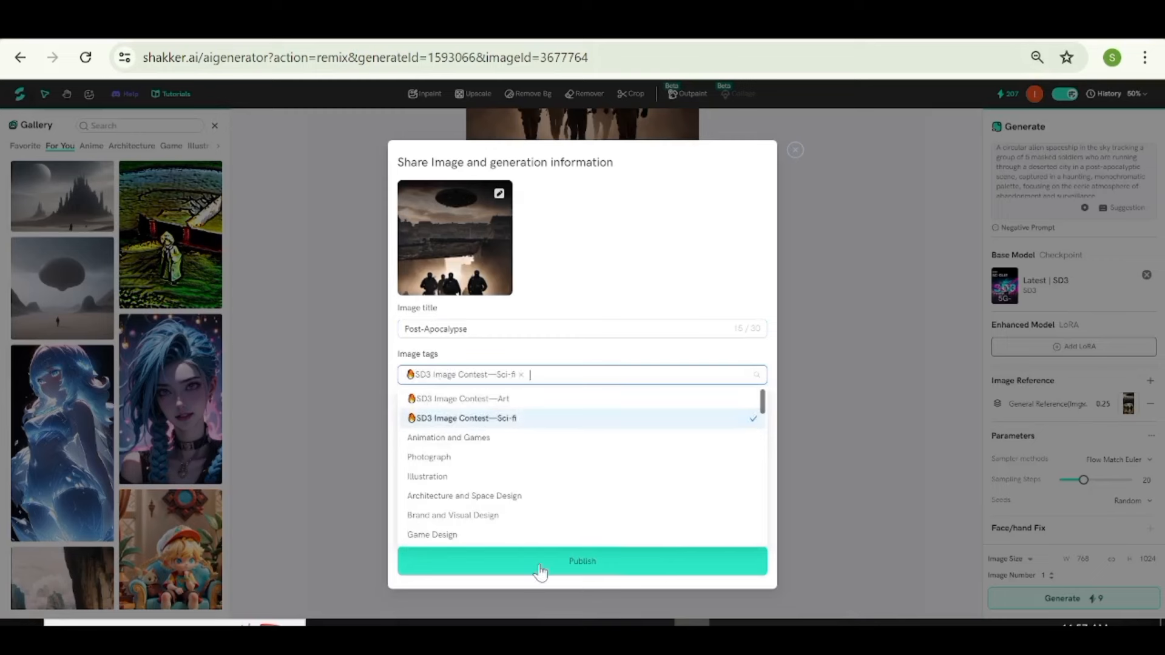
left_click(591, 567)
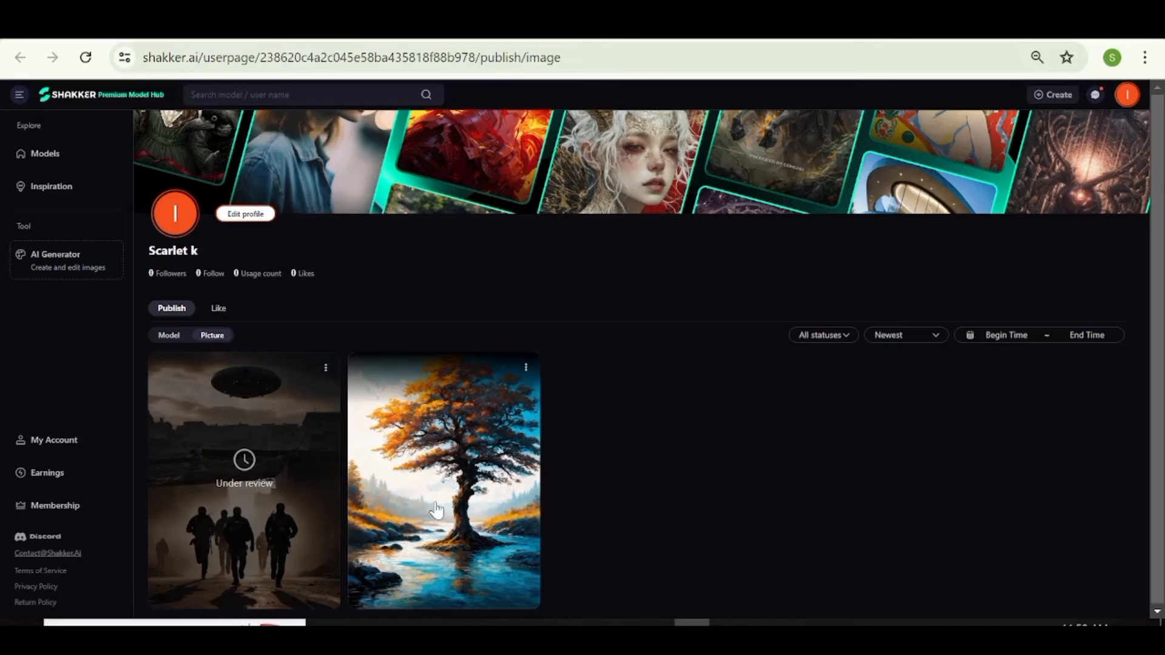
Filter the profile's pictures by the status Published - Public and open the tree image's detail page.
left_click(845, 339)
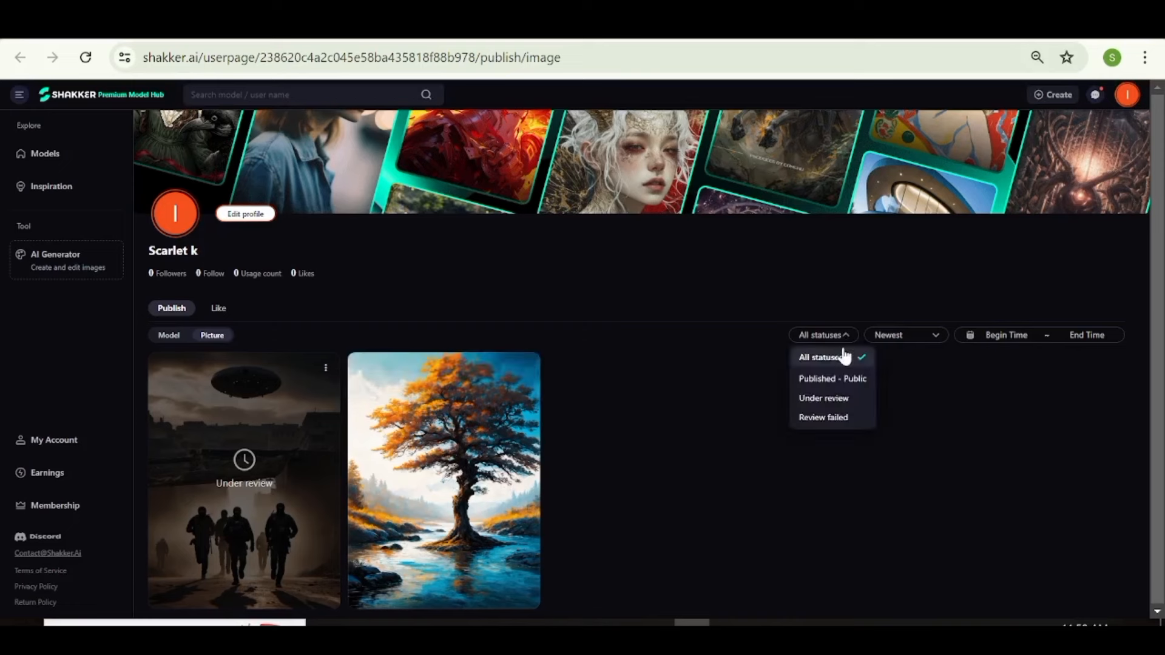
left_click(842, 384)
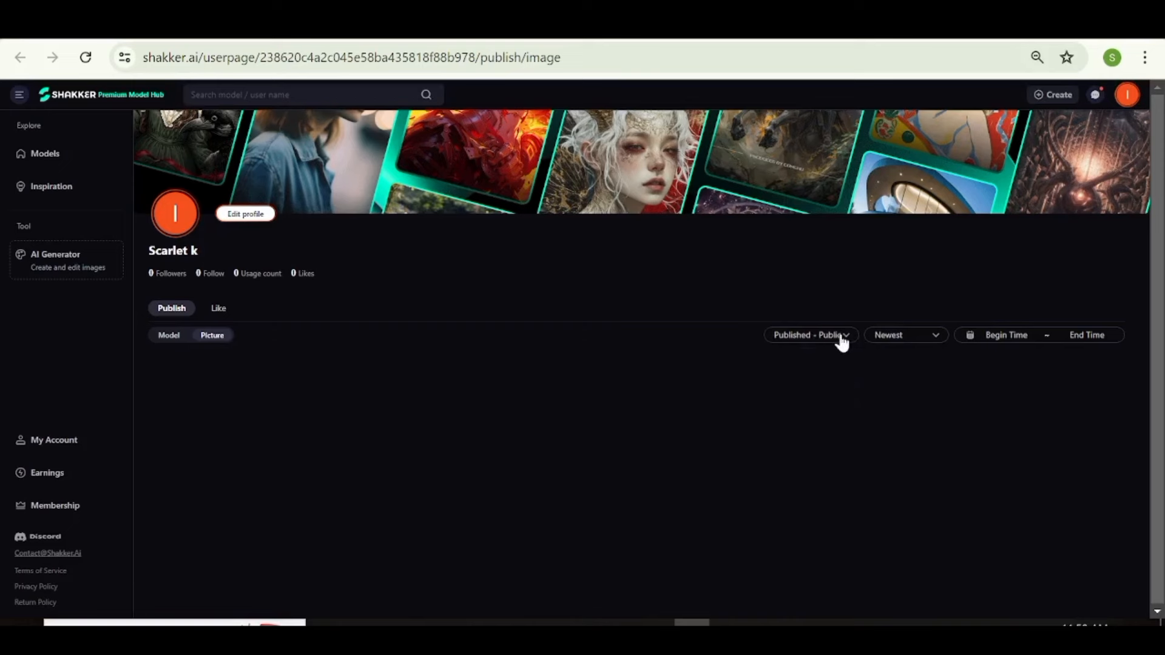
mouse_move(238, 478)
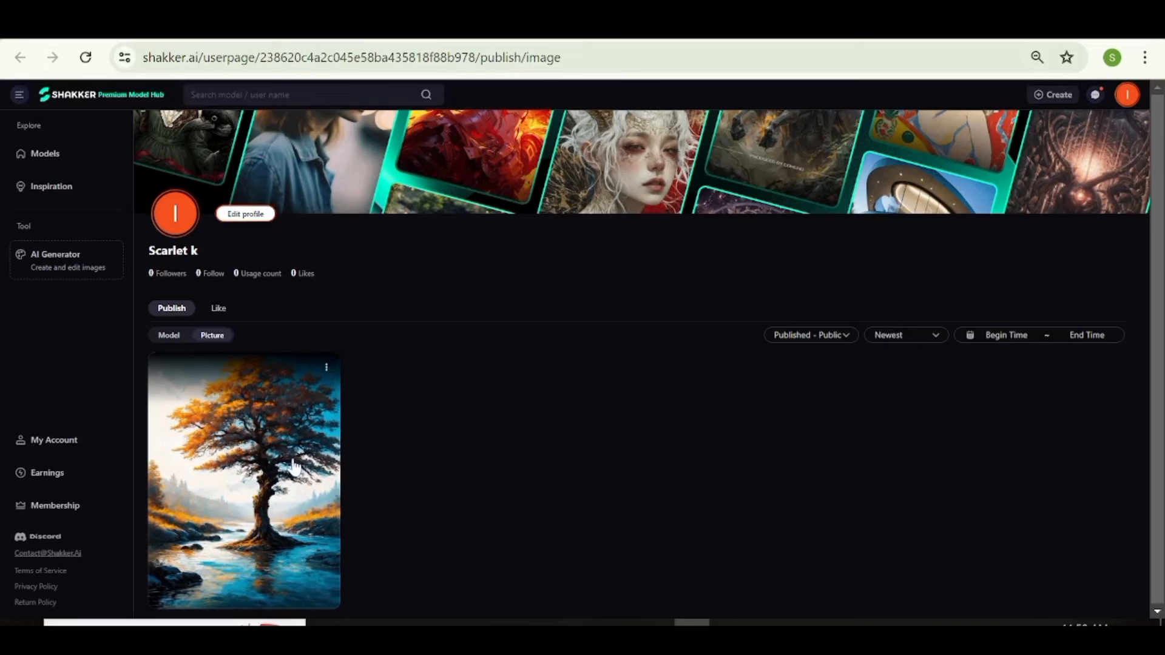
left_click(326, 368)
left_click(326, 370)
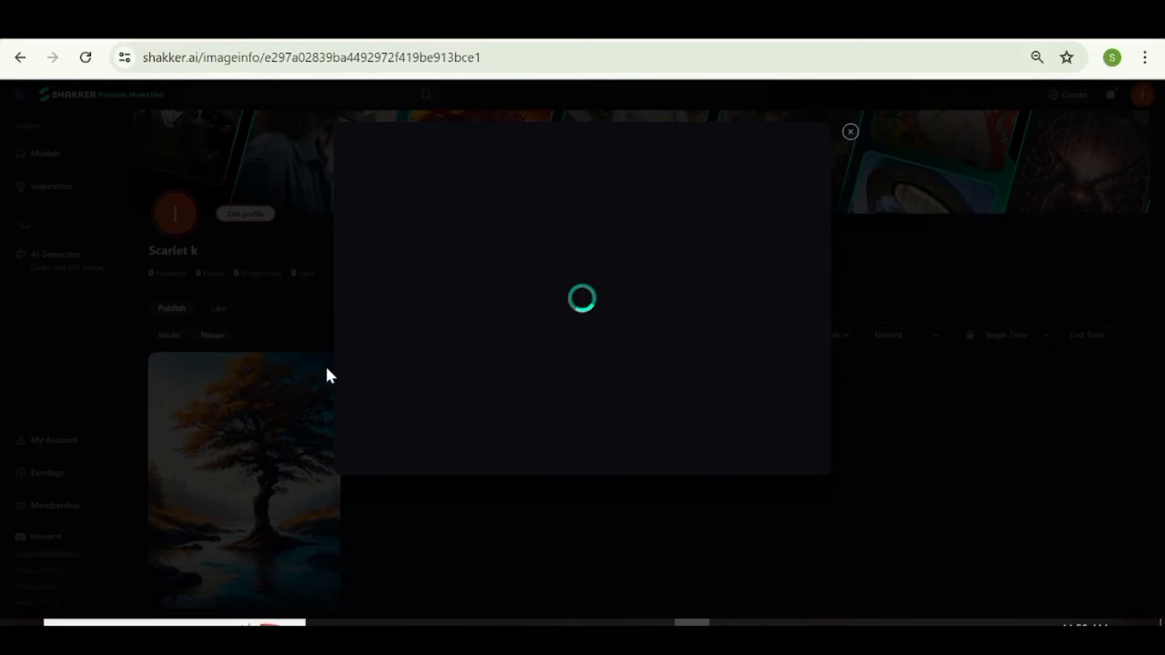